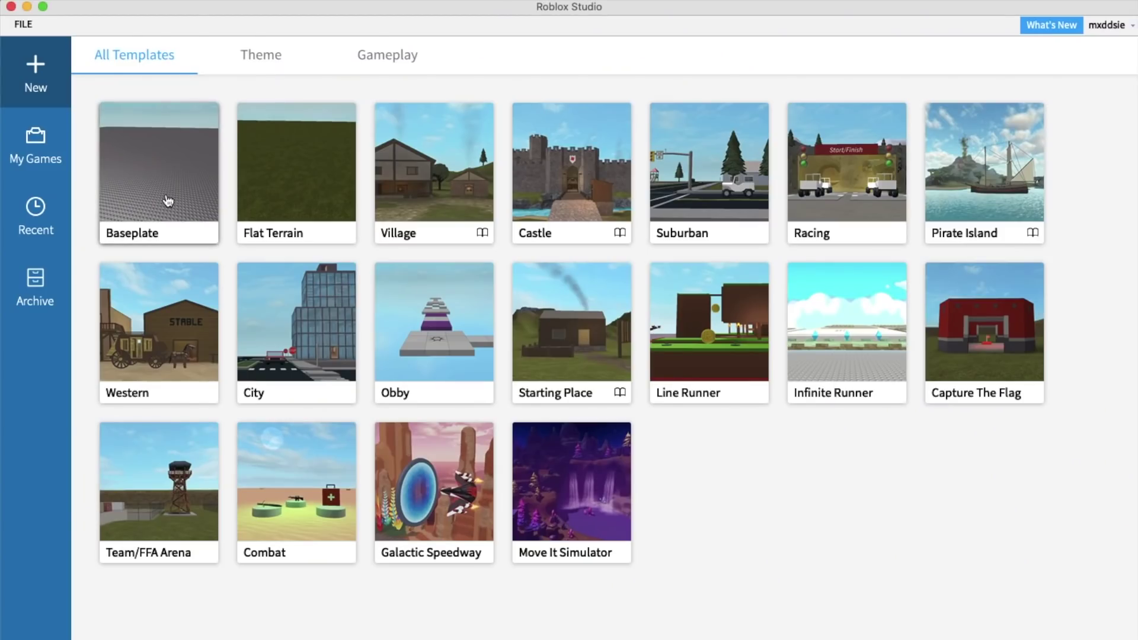
- Start a Baseplate place and spawn the user's avatar as an R6 character with Load Character
left_click(168, 202)
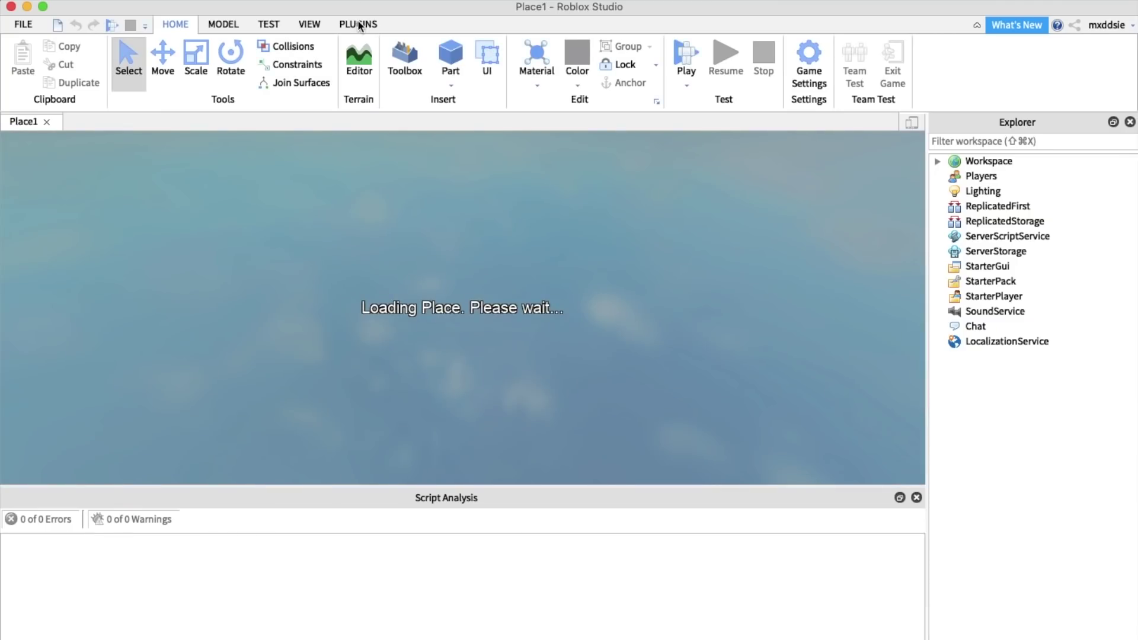
left_click(355, 23)
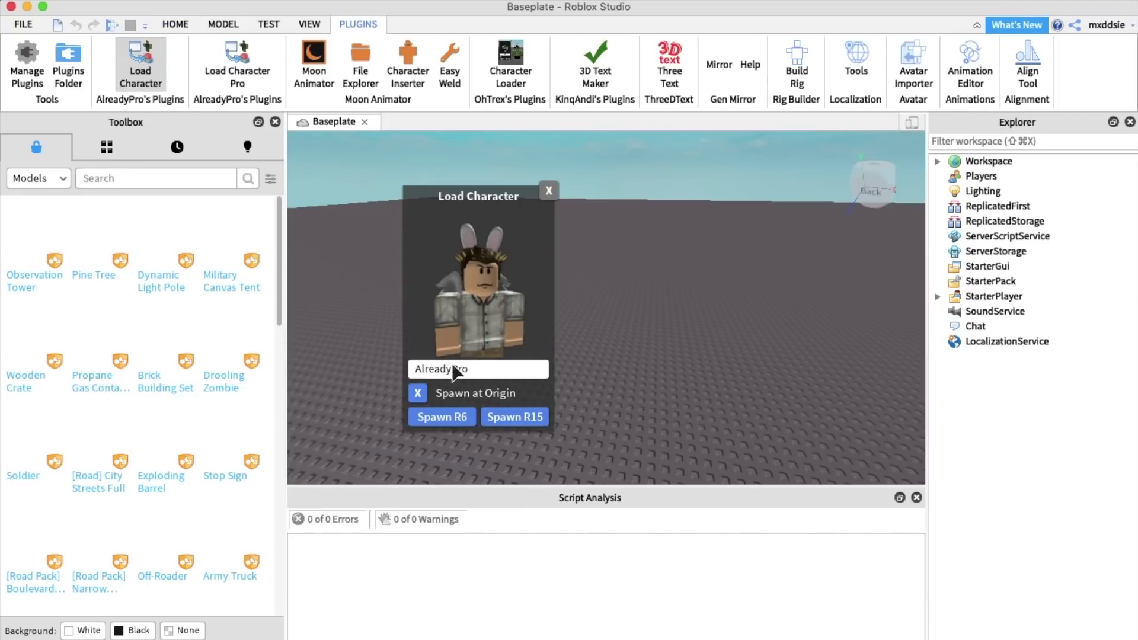
double_click(450, 369)
type("mxddsie")
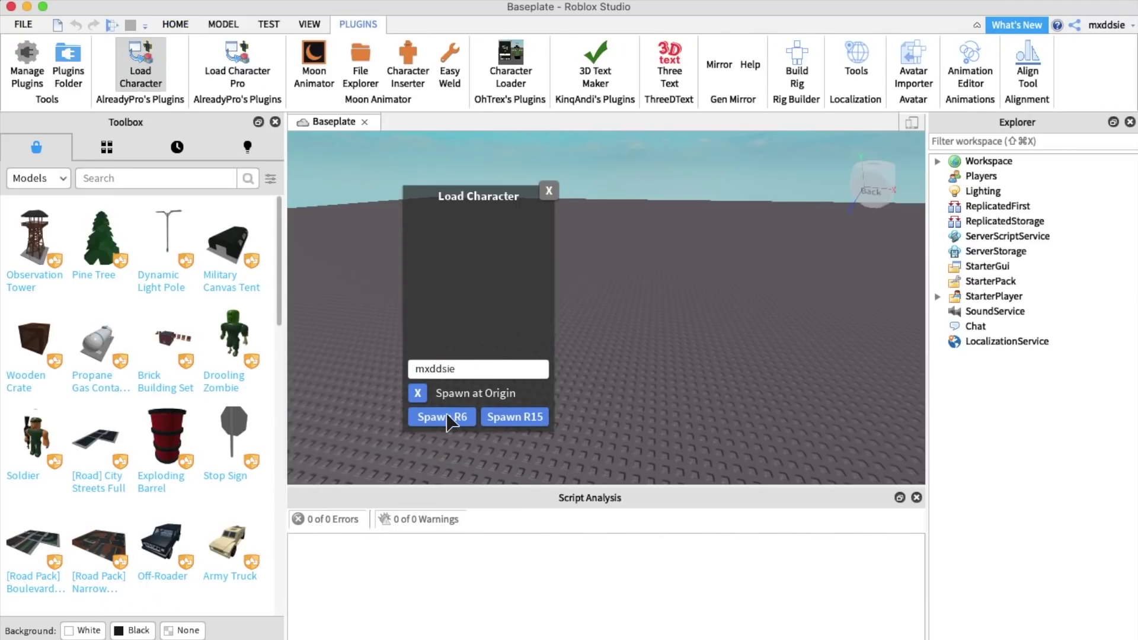
left_click(548, 191)
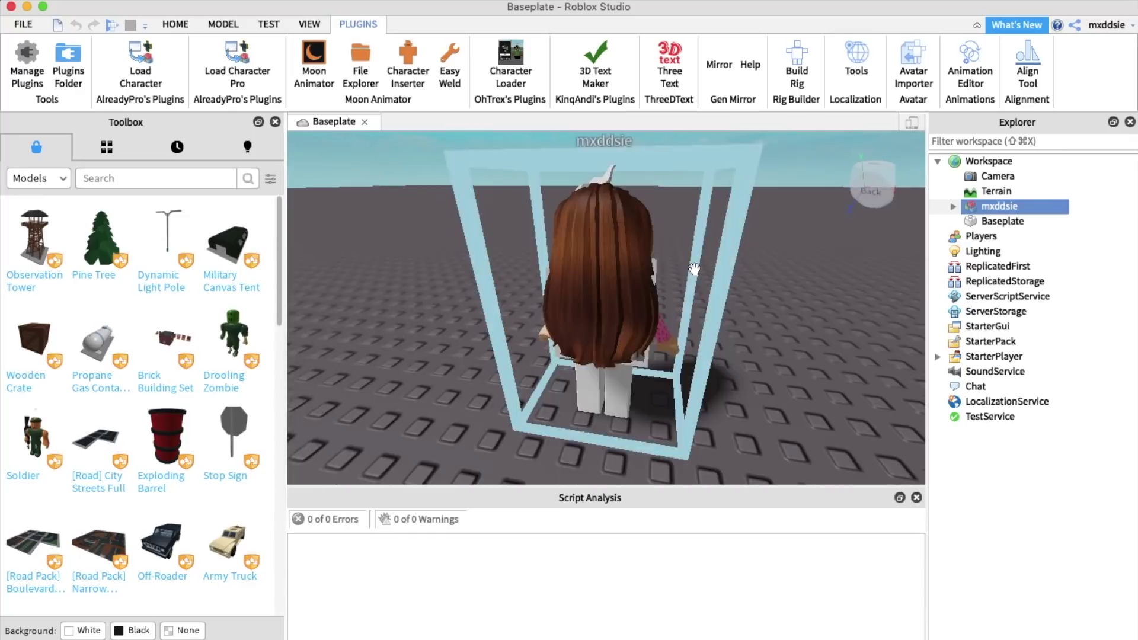
- Begin exporting the avatar toward the Desktop objs folder, then cancel that attempt
left_click(953, 206)
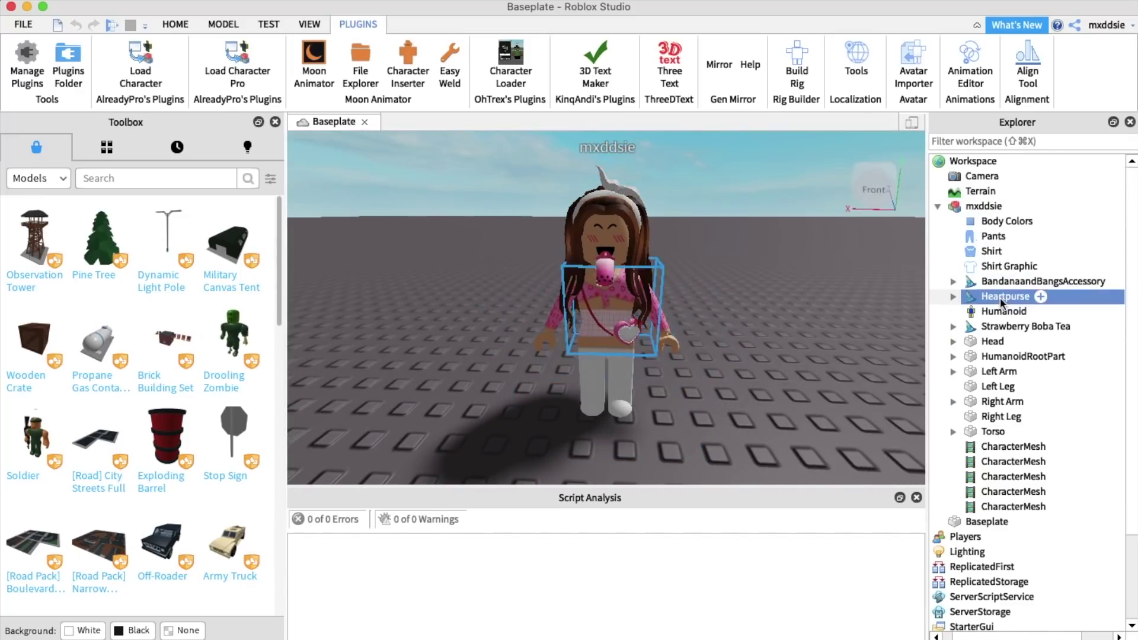
right_click(964, 206)
left_click(1018, 449)
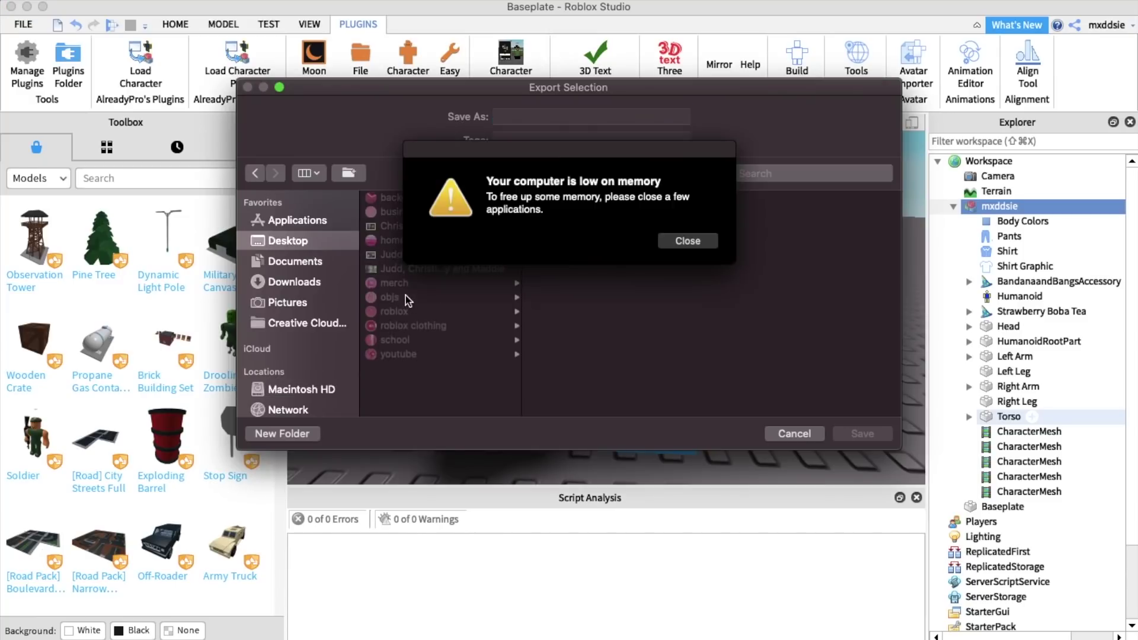
left_click(679, 242)
left_click(392, 298)
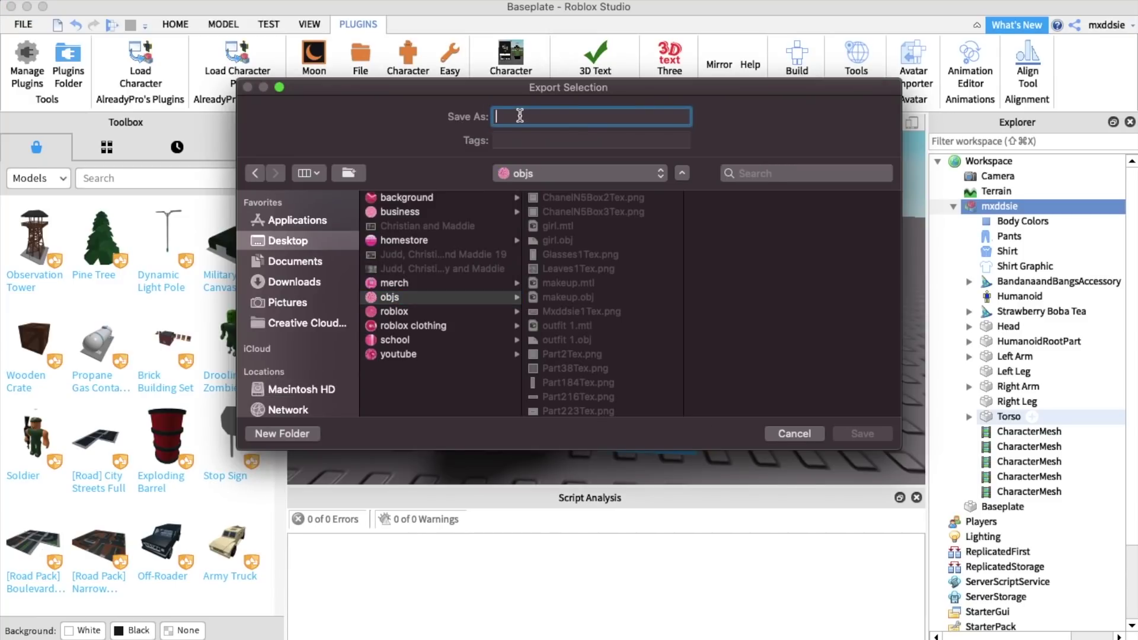
left_click(546, 115)
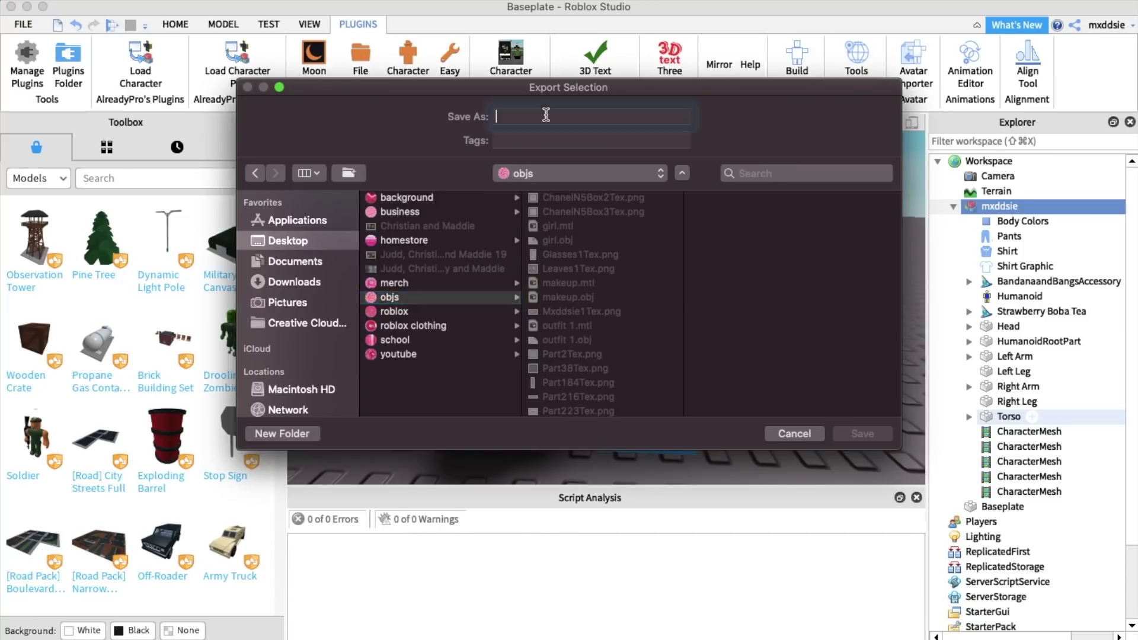
left_click(284, 262)
left_click(287, 240)
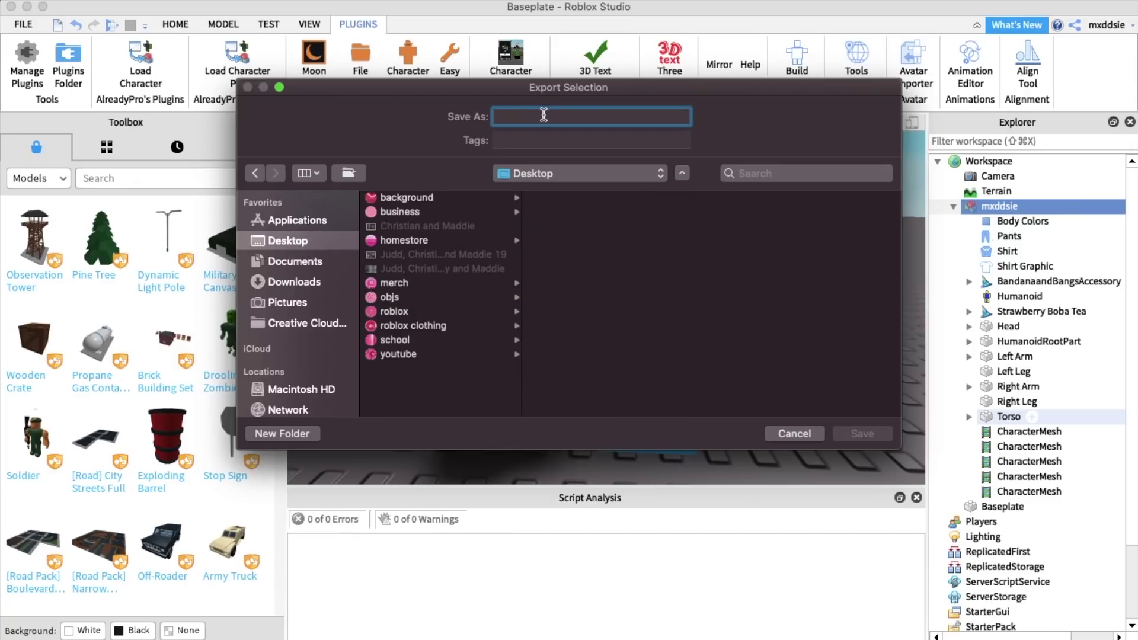
left_click(784, 439)
- Export the avatar into Desktop/objs, then delete it from the place
right_click(993, 208)
left_click(1022, 445)
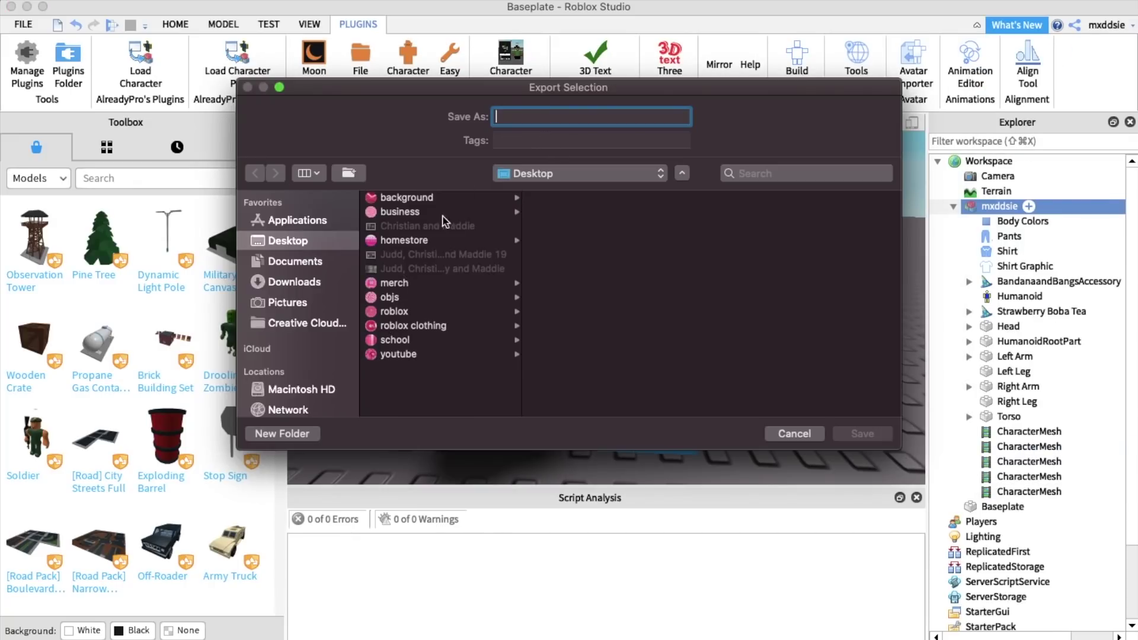
left_click(400, 300)
key("Return")
key("Delete")
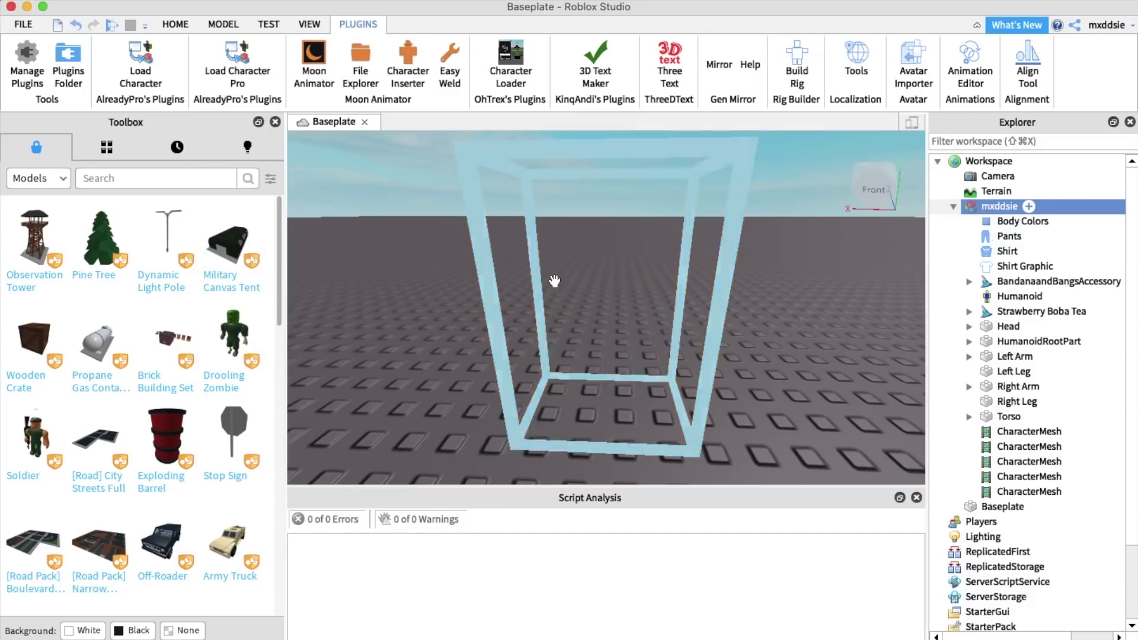
- Quit Roblox Studio and open Default.blend from Pictures/RobloxRig_Woman/Rig in Blender
key("super+q")
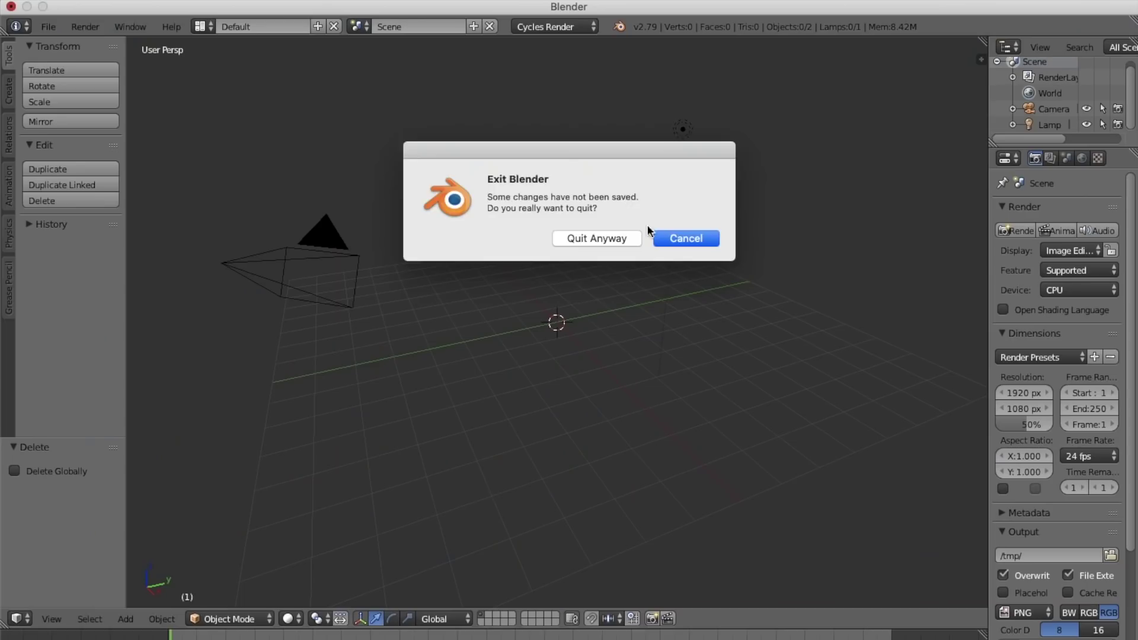
left_click(686, 236)
left_click(48, 26)
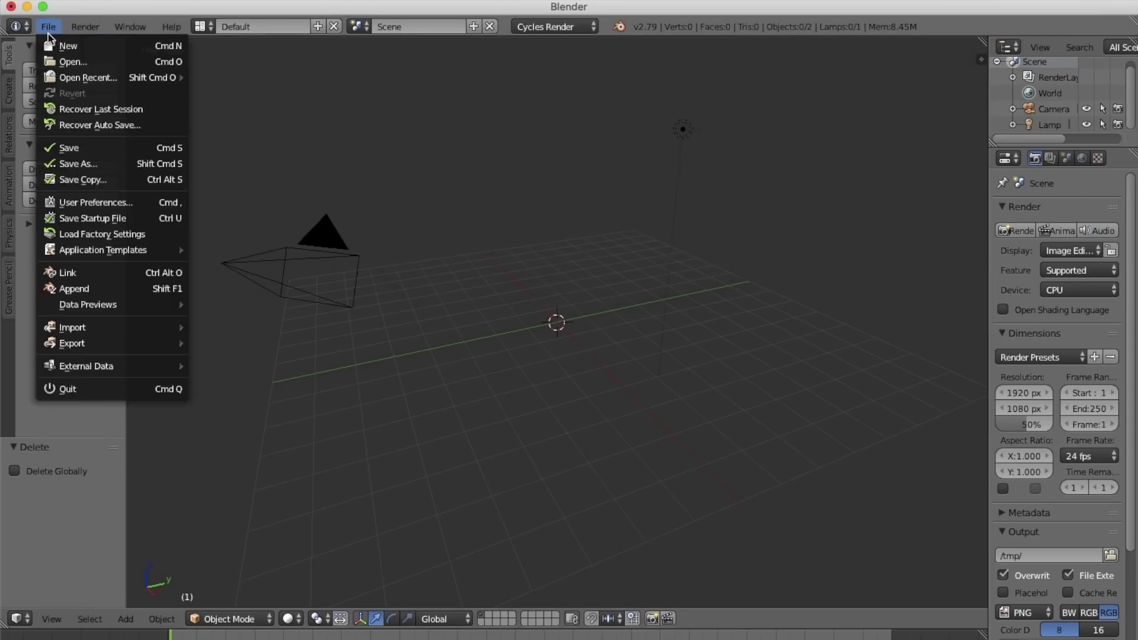
left_click(76, 61)
left_click(37, 379)
left_click(208, 108)
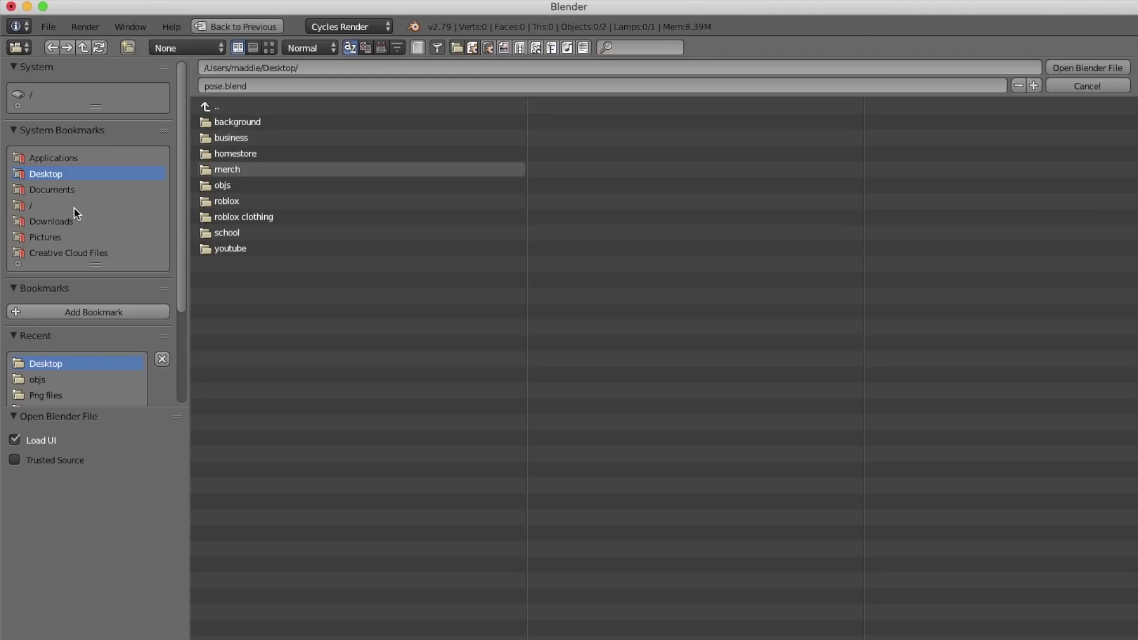
left_click(53, 237)
left_click(249, 298)
left_click(237, 123)
double_click(237, 123)
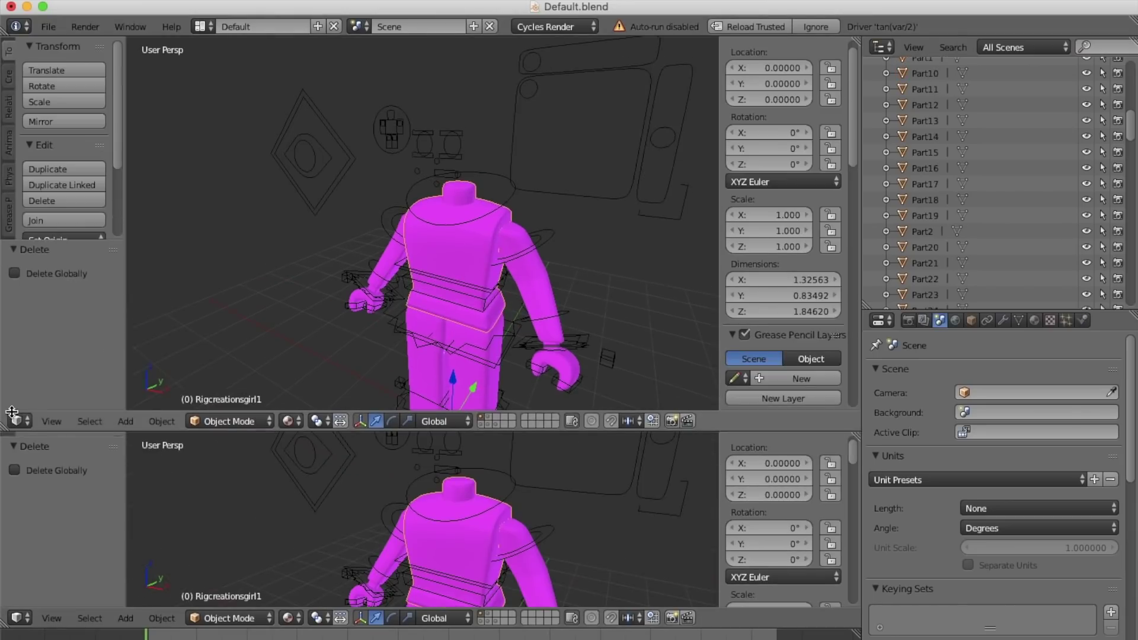
- Show material nodes in the upper area, import girl.obj, and preview with rendered shading
left_click(20, 420)
left_click(55, 246)
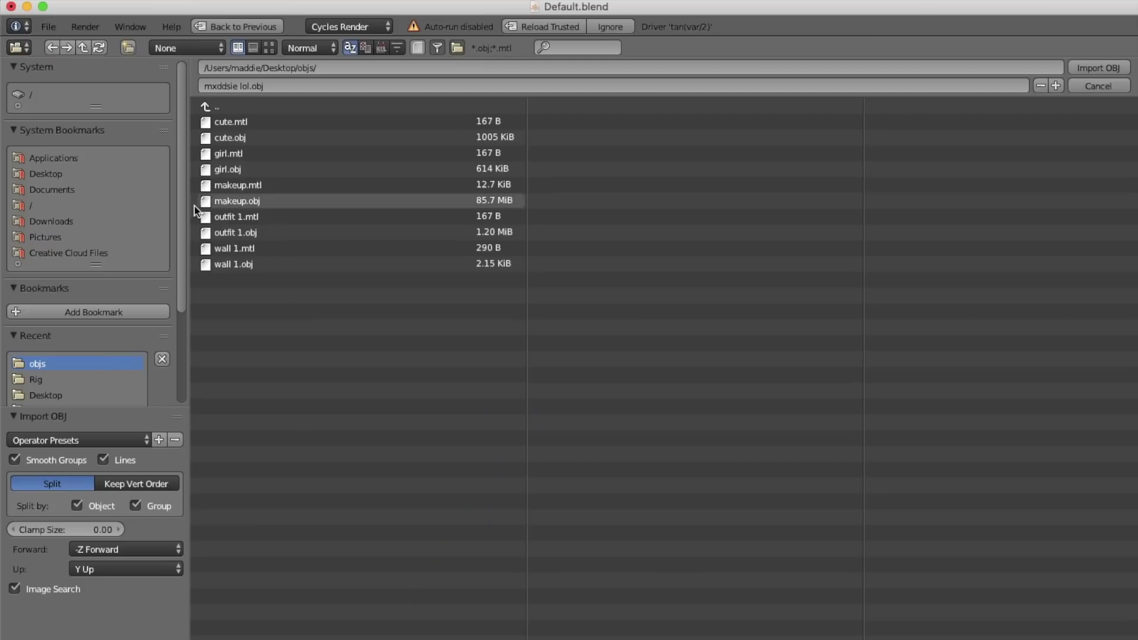
left_click(243, 170)
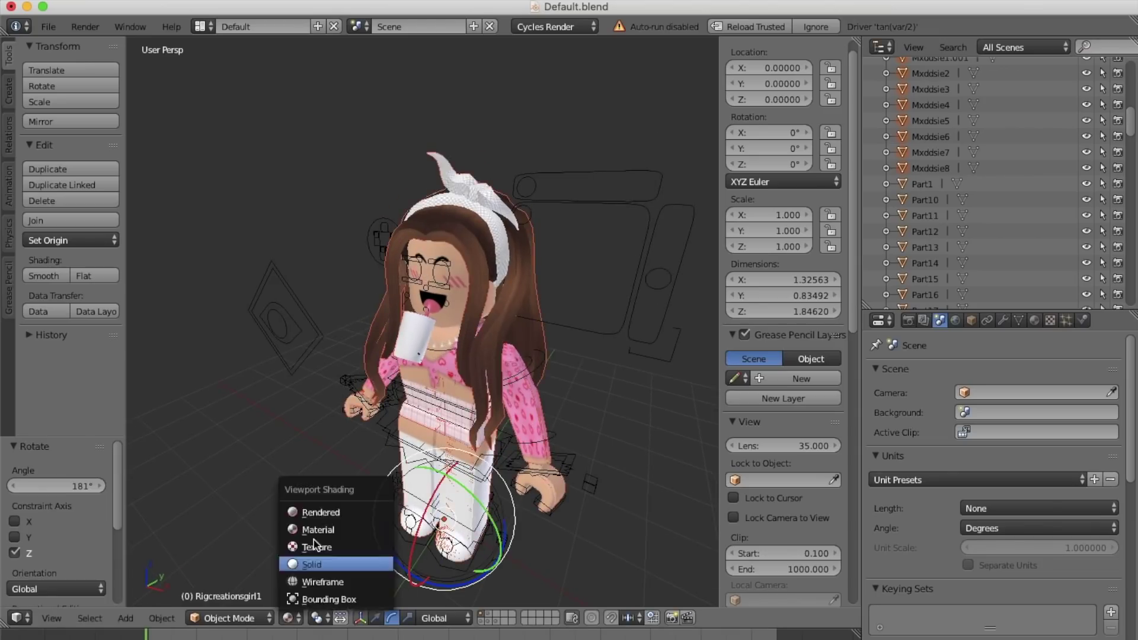
left_click(330, 501)
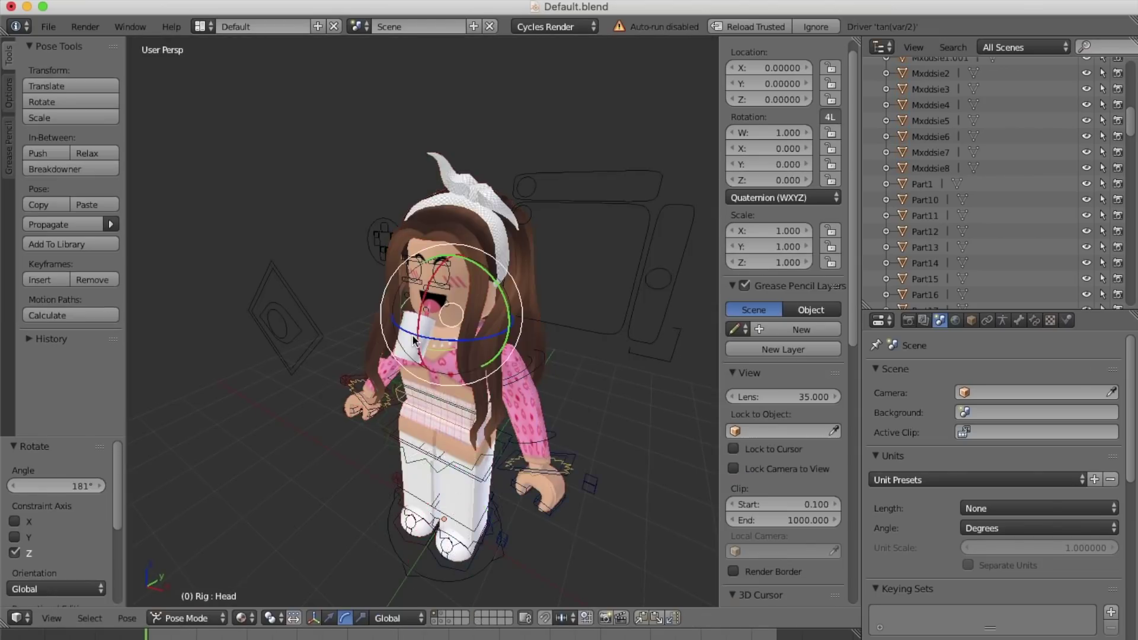
scroll(435, 377, "down", 3)
- Set the avatar's origin to geometry, move it onto the rig, and save as pose.blend
right_click(435, 377)
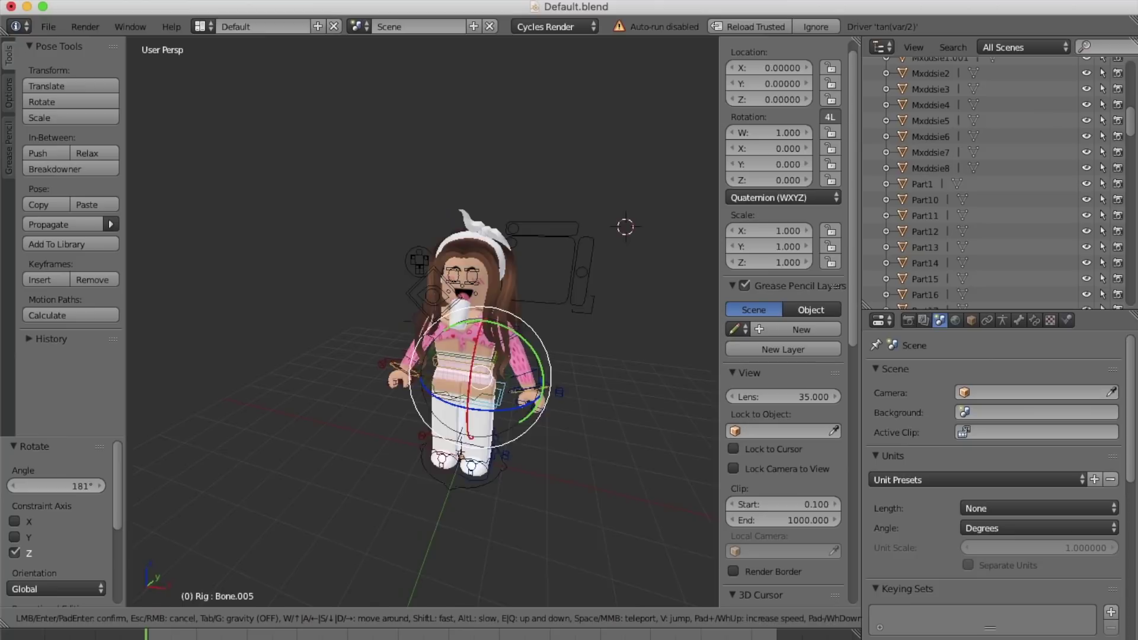
scroll(435, 377, "up", 4)
key("ctrl+Tab")
right_click(397, 298)
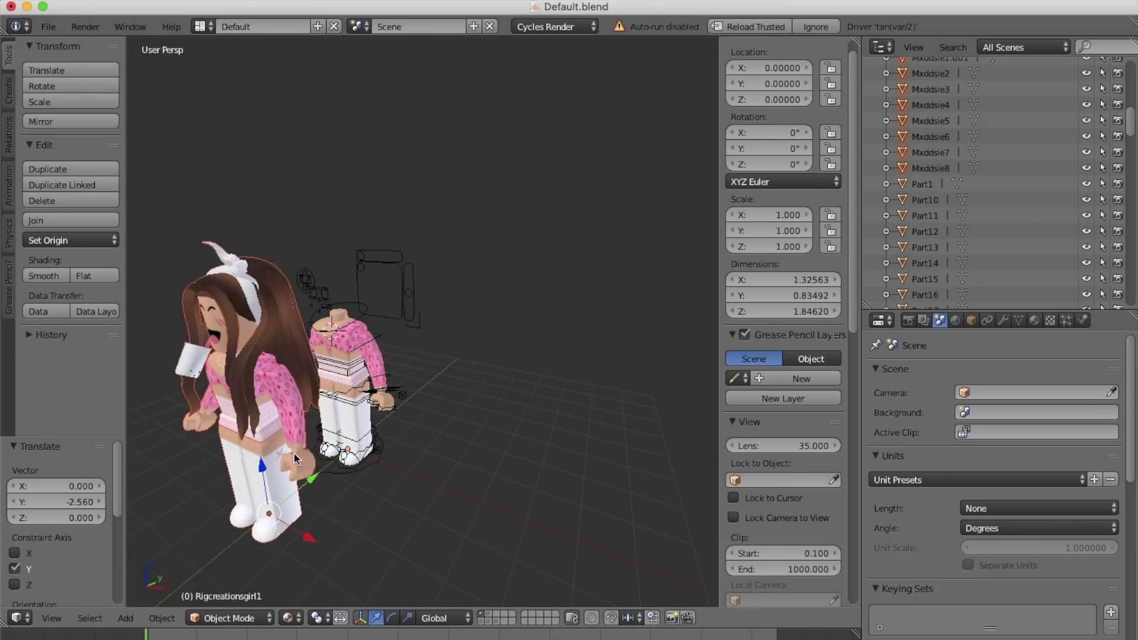
left_click(70, 240)
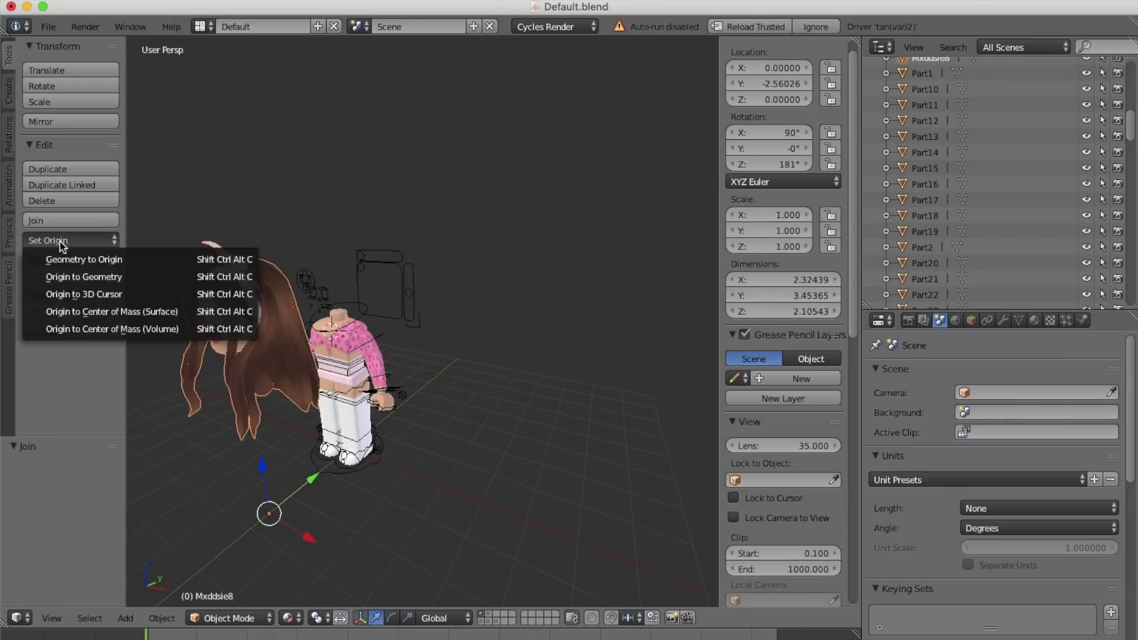
left_click(72, 274)
key("g")
left_click(386, 286)
left_click(48, 26)
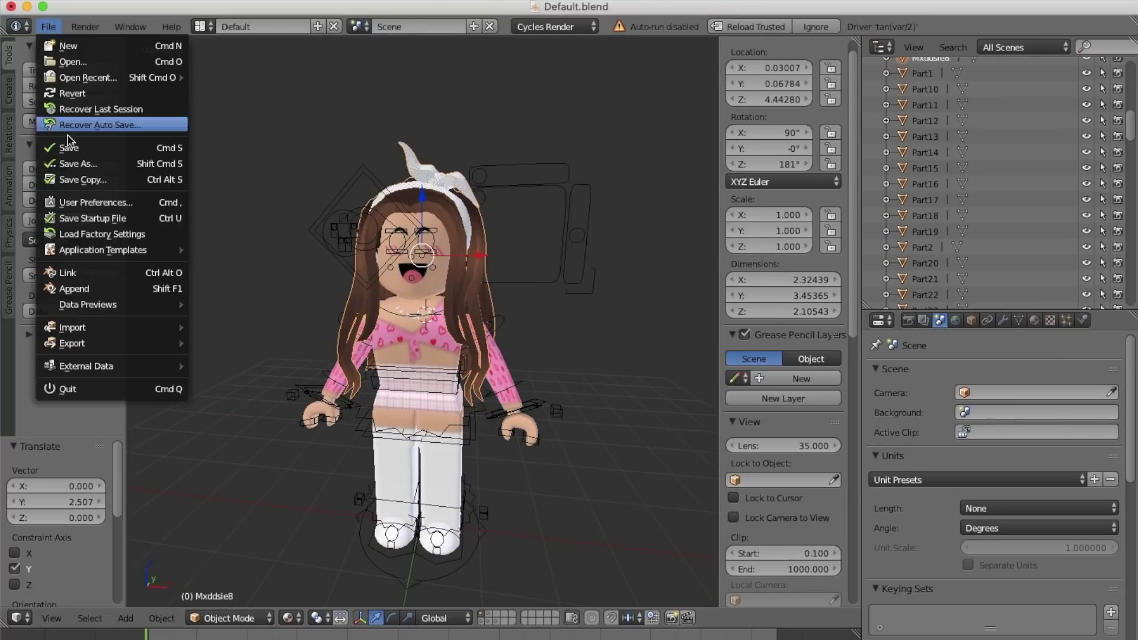
left_click(65, 160)
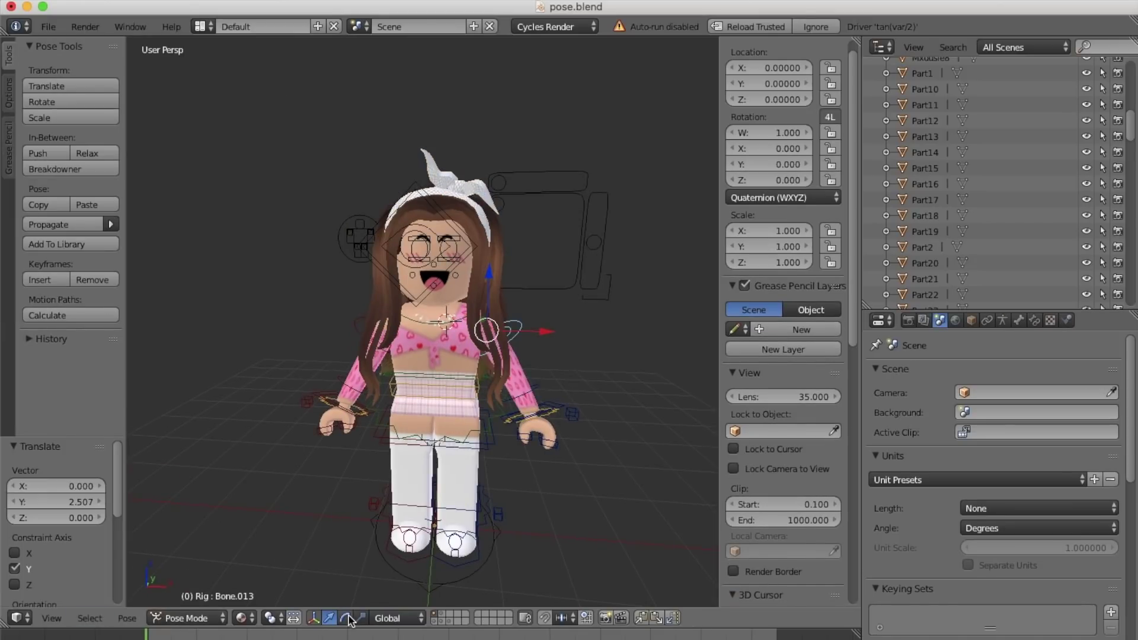
- Rotate the arm bone, Bone.014, Bone.010 and the root bone to raise the hand
middle_click_drag(516, 337, 500, 324)
left_click_drag(483, 310, 528, 291)
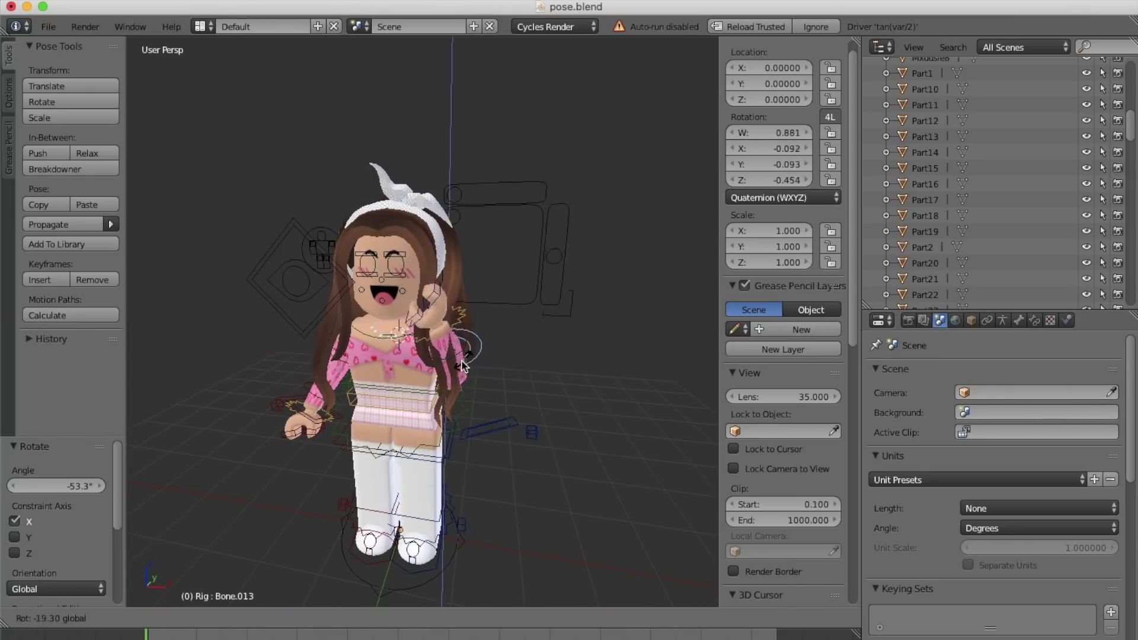
left_click_drag(498, 305, 500, 308)
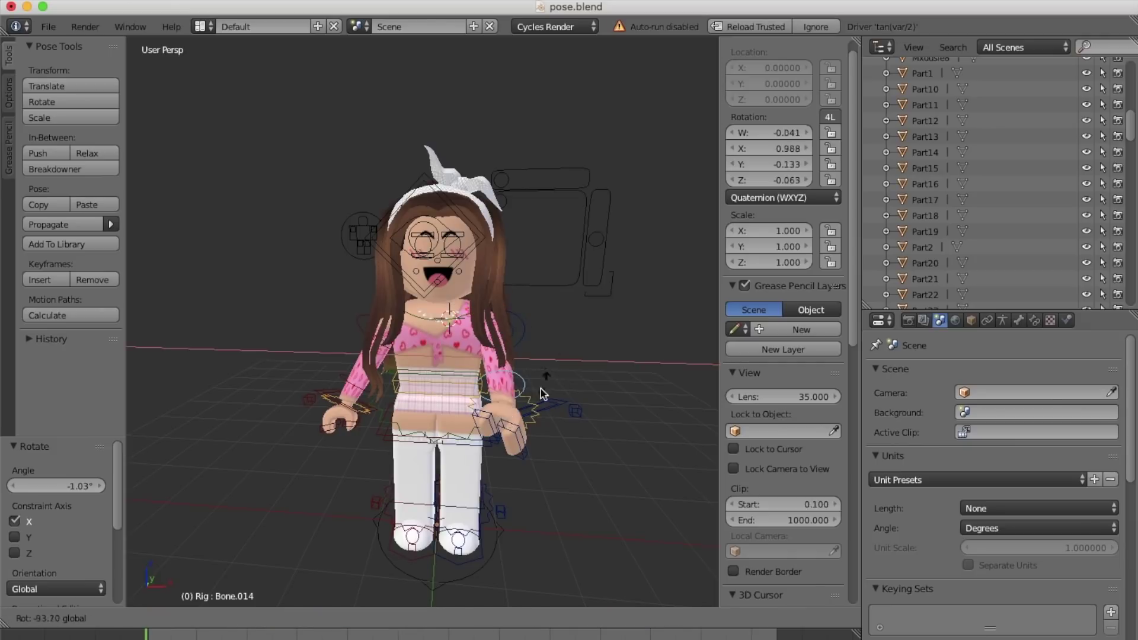
left_click_drag(540, 389, 483, 471)
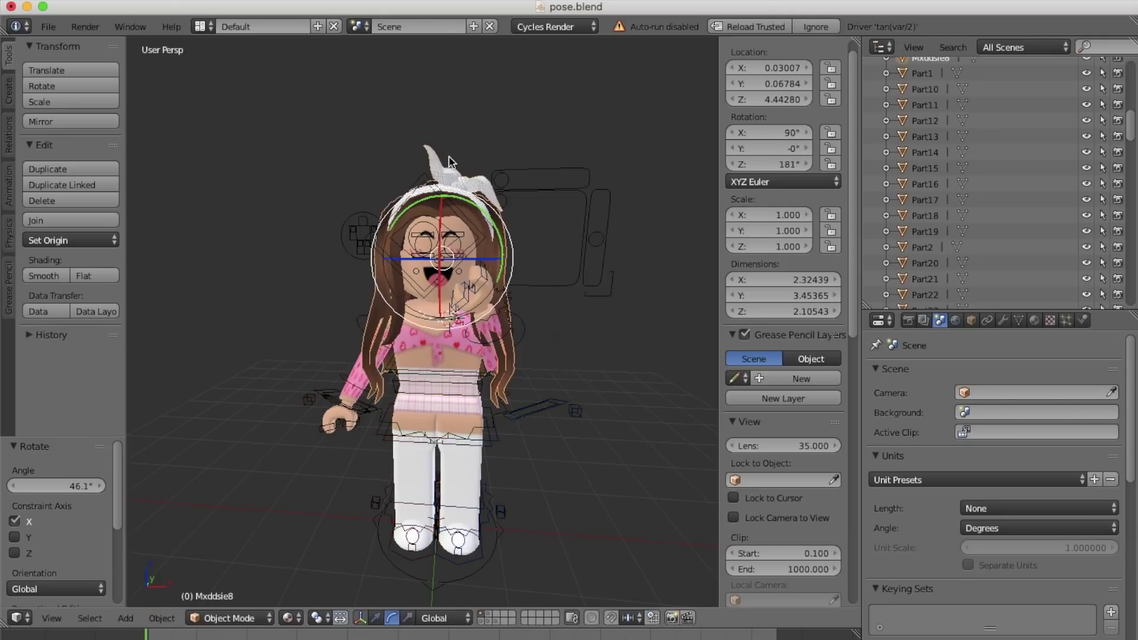
left_click_drag(391, 270, 388, 272)
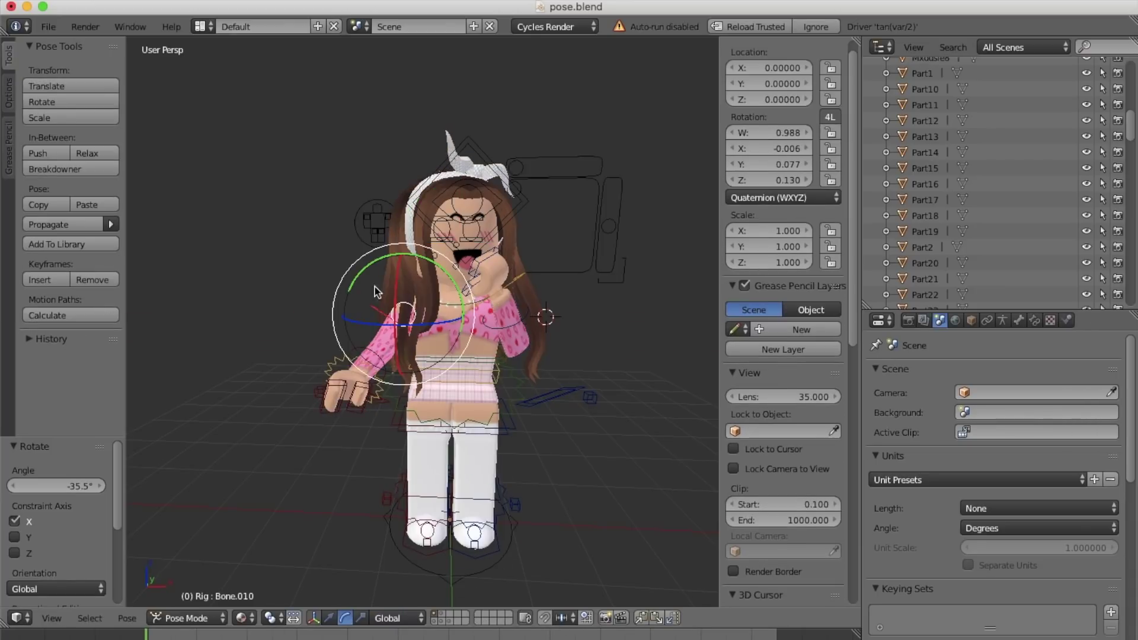
key("r")
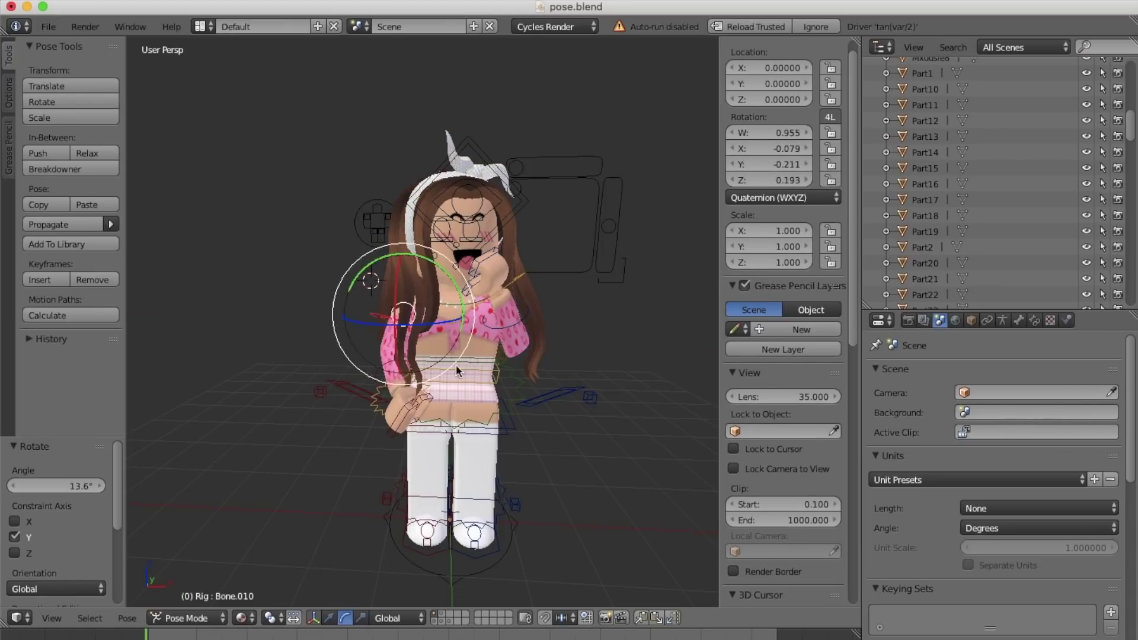
key("r")
left_click(486, 313)
- Bend the leg by rotating Bone.008 forward
right_click(432, 391)
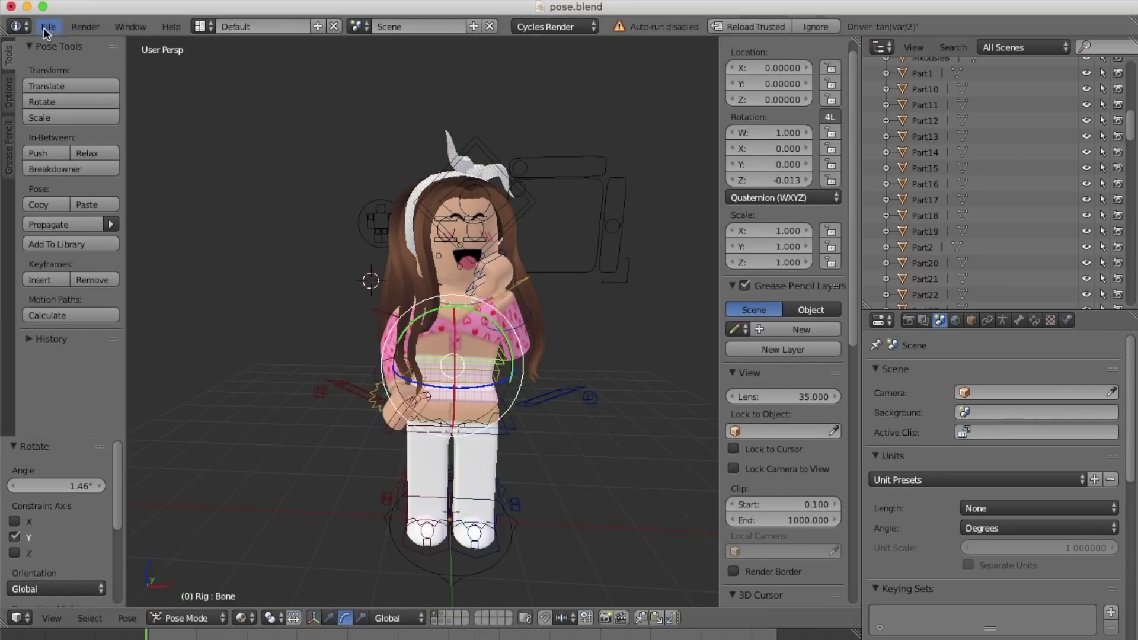
scroll(415, 409, "up", 2)
right_click(413, 415)
key("r")
left_click(404, 405)
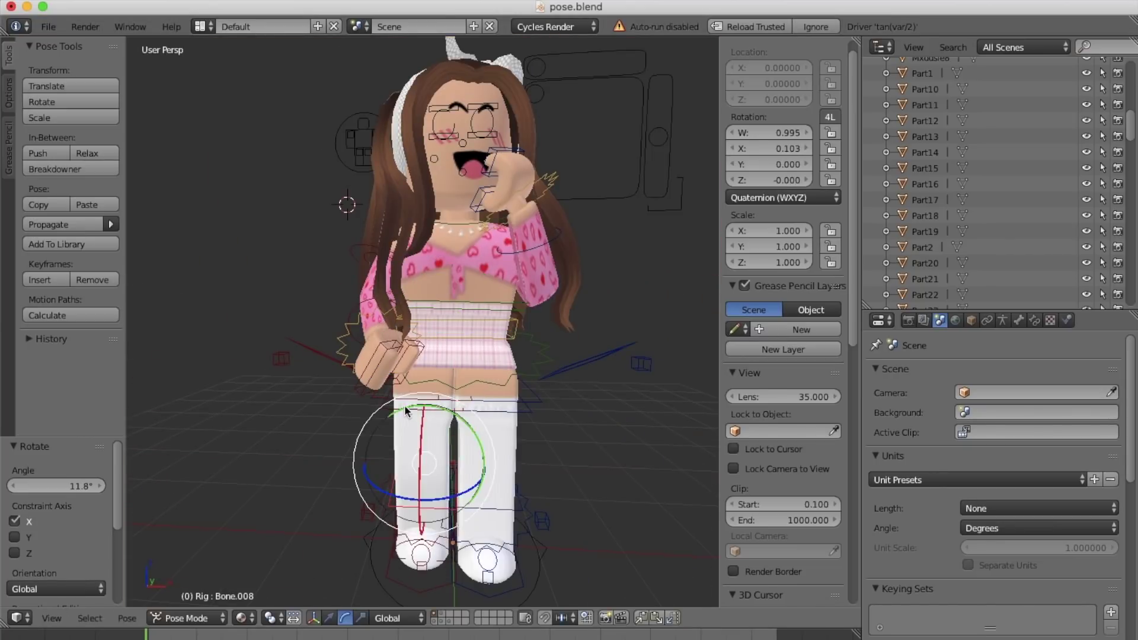
key("r")
left_click(409, 507)
- Turn the hip bone Bone.006 with rotations constrained to X, then Y twice
right_click(424, 408)
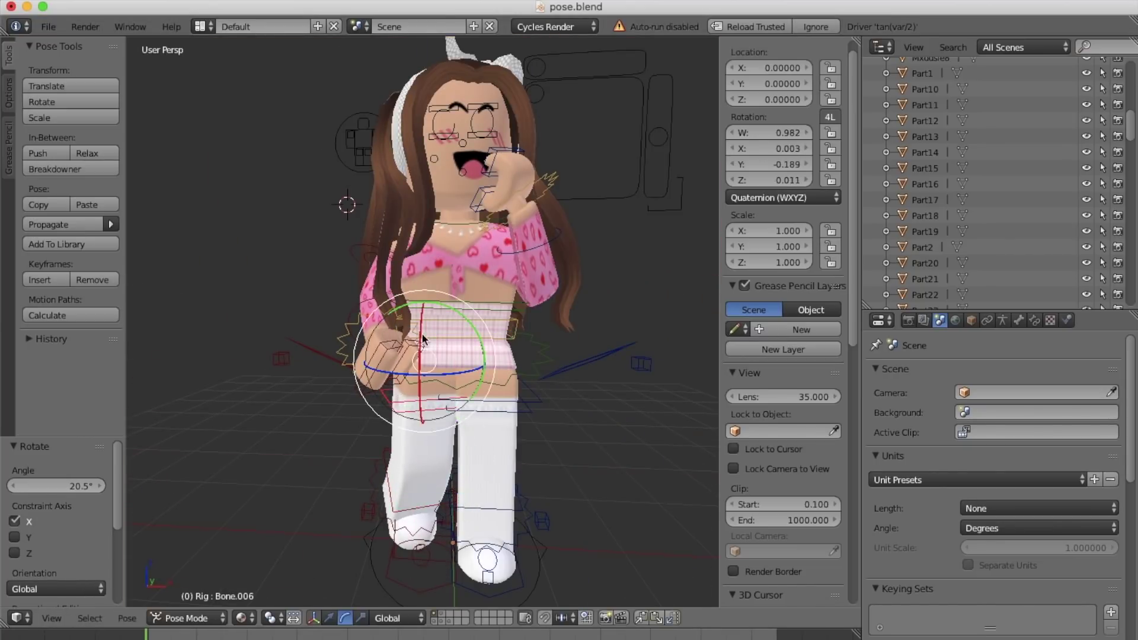
key("r")
key("x")
left_click(425, 329)
scroll(477, 398, "down", 1)
key("r")
key("y")
left_click(477, 398)
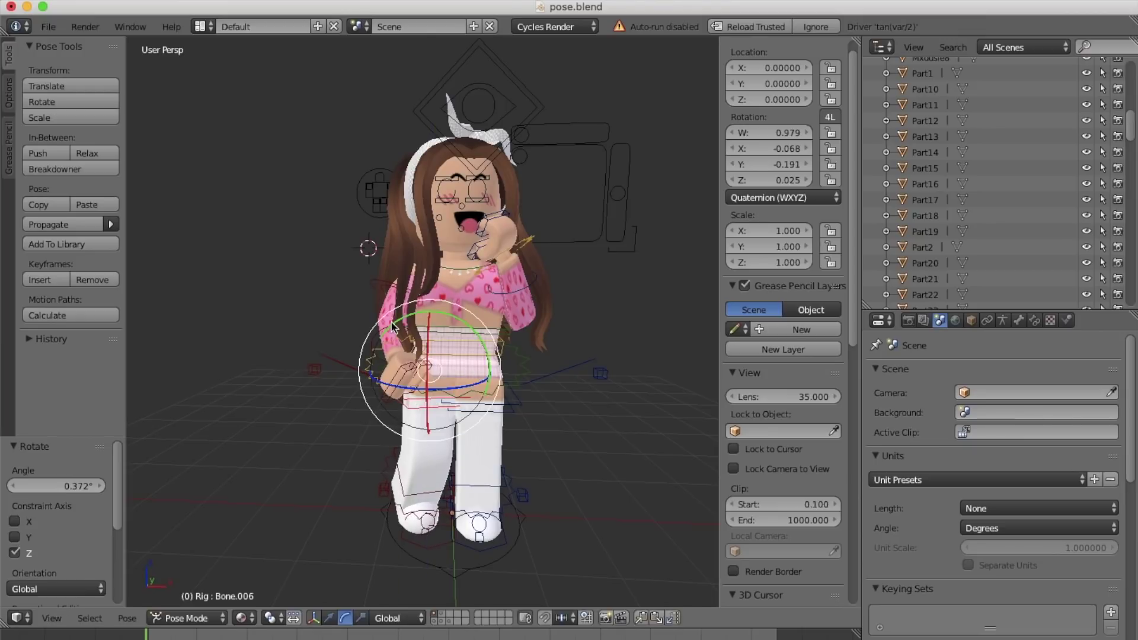
key("r")
key("y")
left_click(474, 396)
left_click(48, 26)
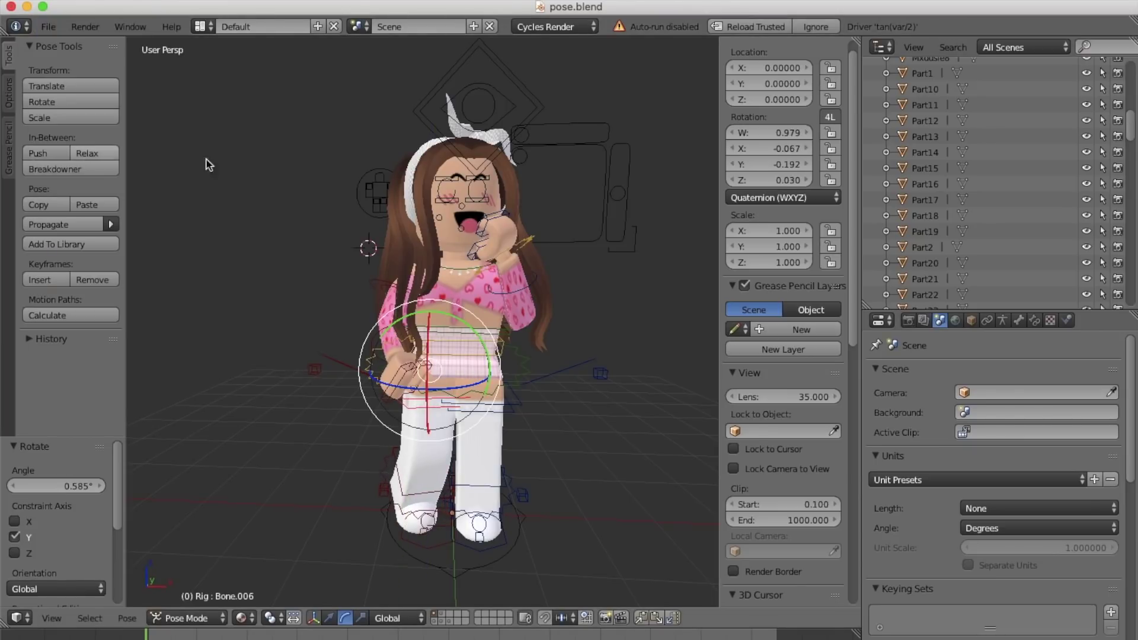
scroll(465, 233, "up", 1)
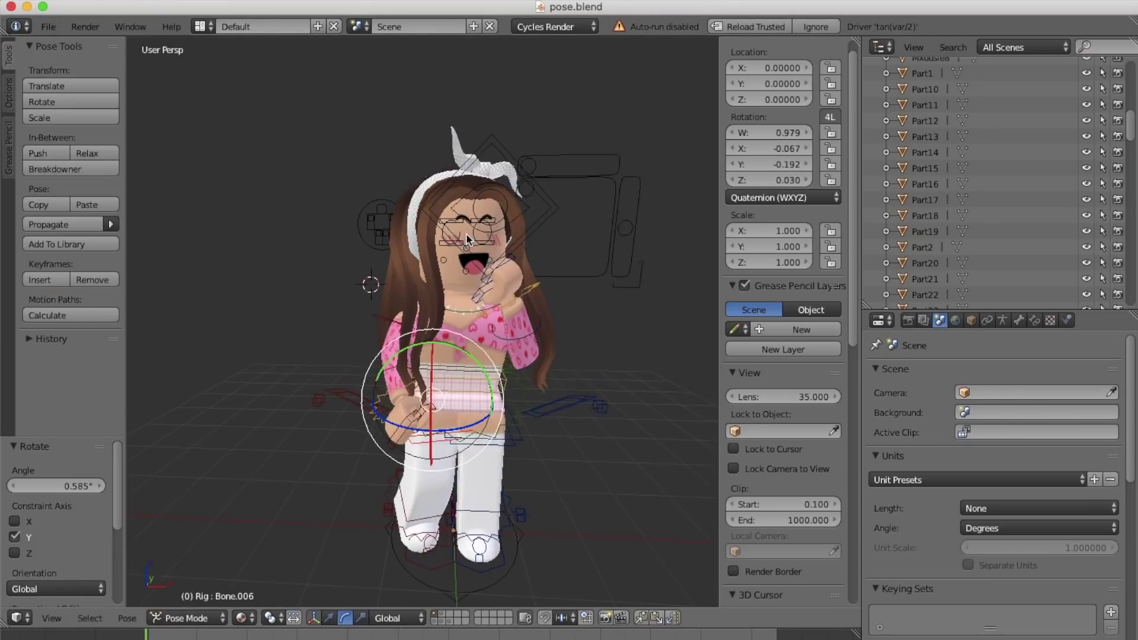
- Return to Object Mode, add a camera, and look through it
left_click(195, 609)
left_click(195, 601)
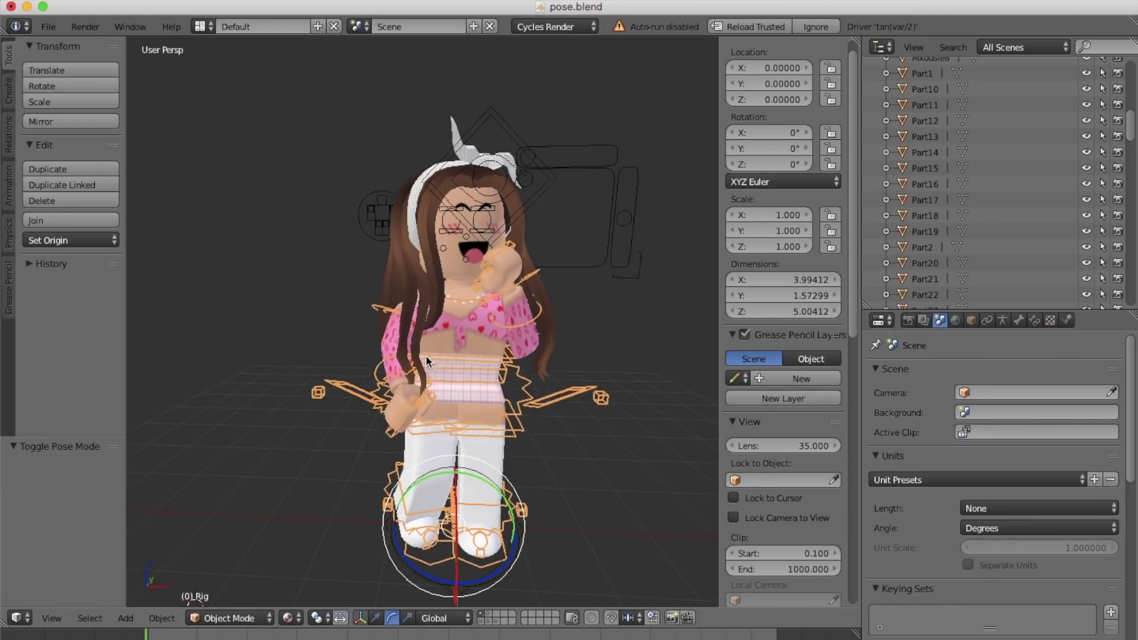
scroll(426, 354, "down", 1, "shift")
left_click(123, 618)
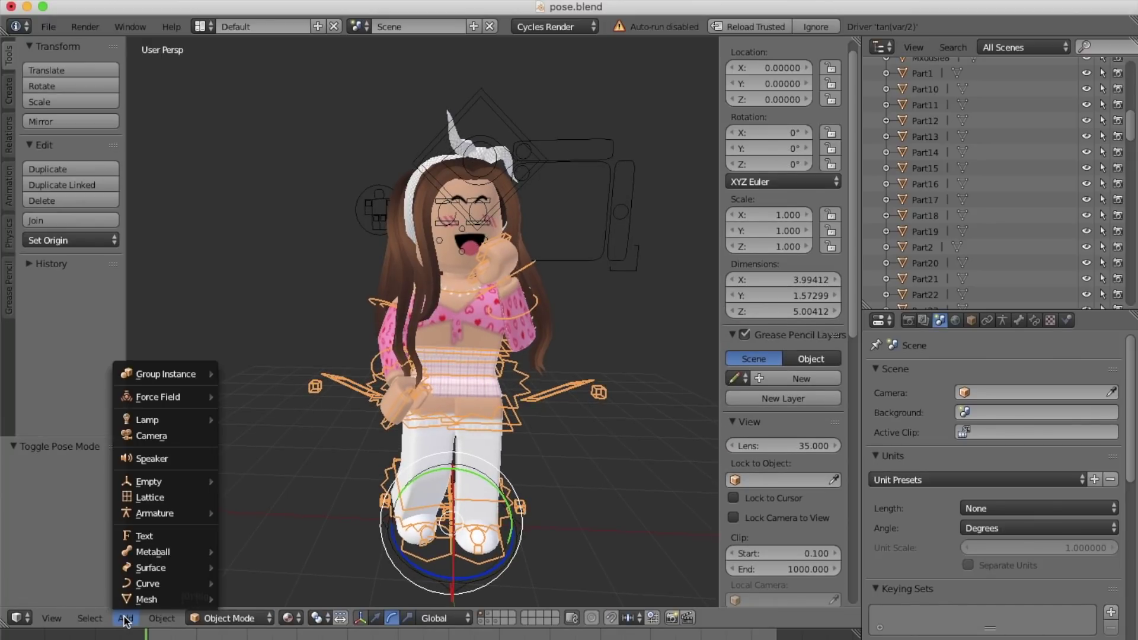
left_click(176, 441)
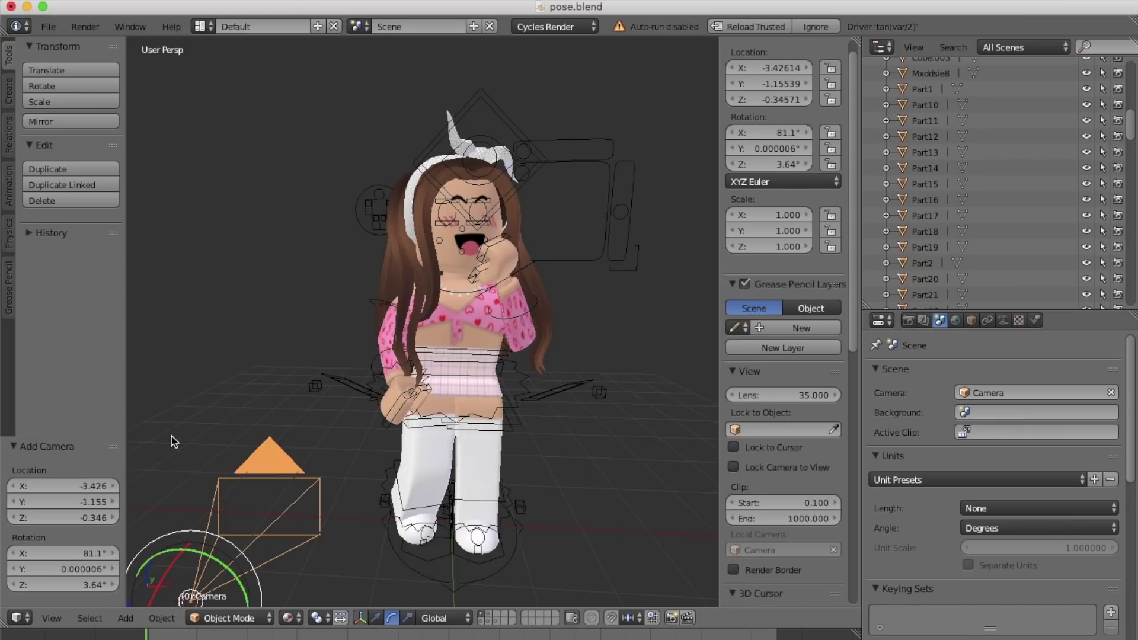
left_click(62, 618)
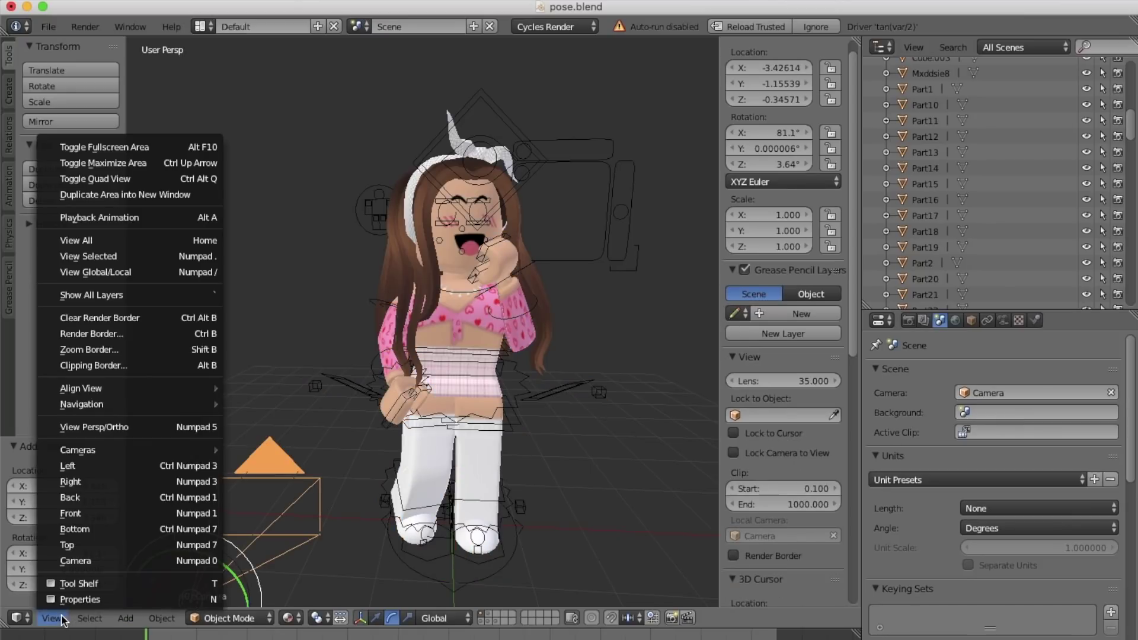
left_click(112, 560)
scroll(360, 373, "up", 3)
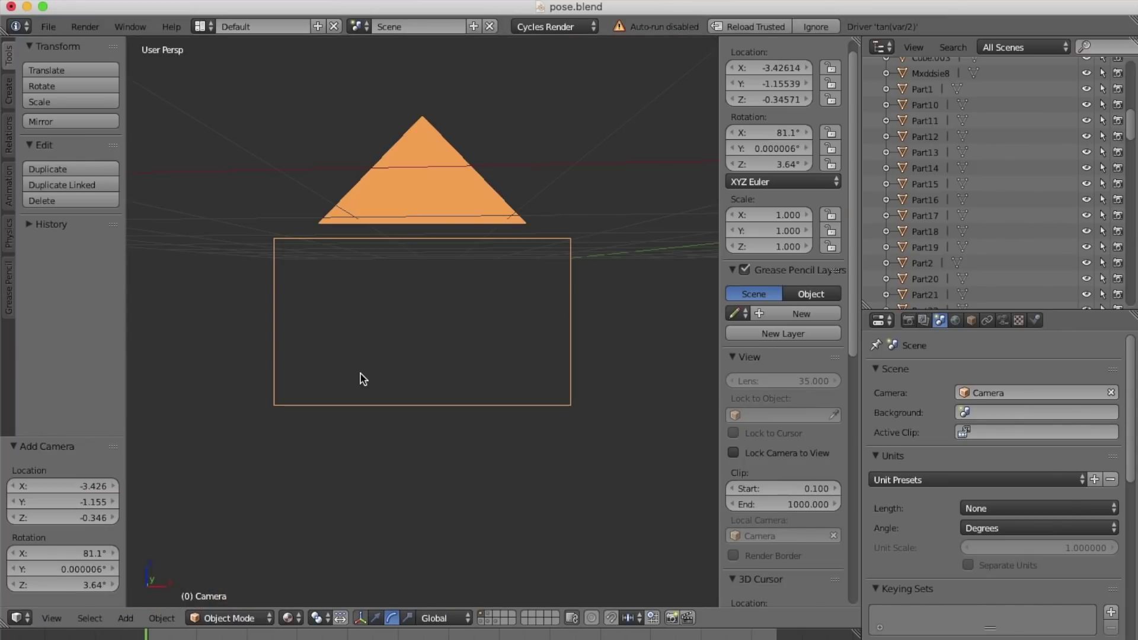
left_click(53, 618)
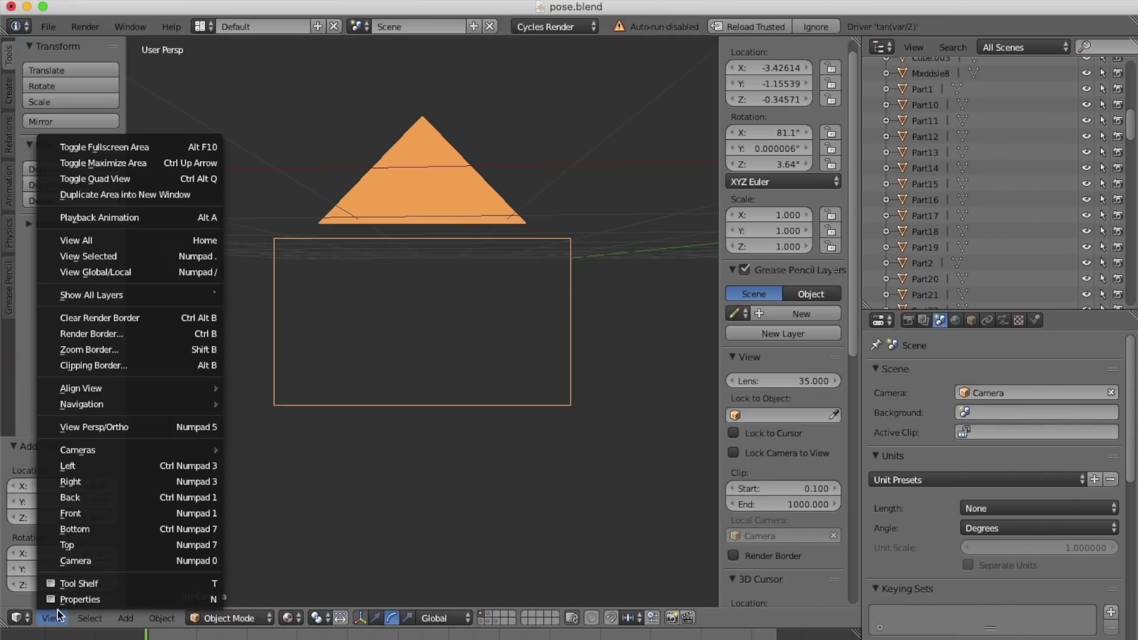
- View through the camera and fly it back with Shift+F walk navigation to frame the avatar
left_click(70, 561)
key("shift+f")
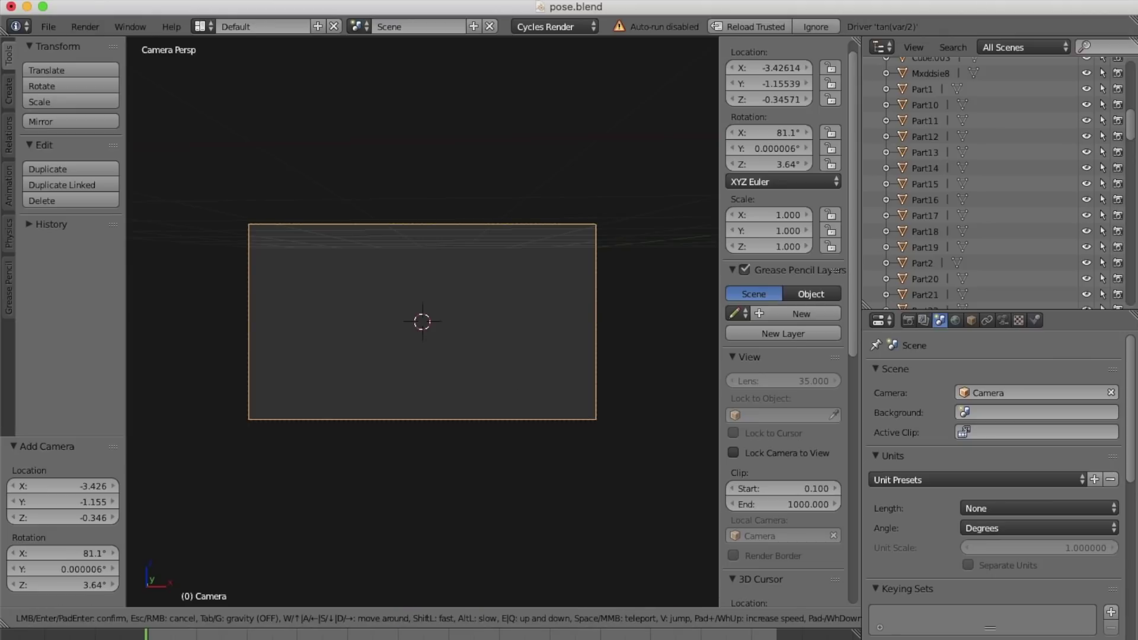
key("s")
key("d")
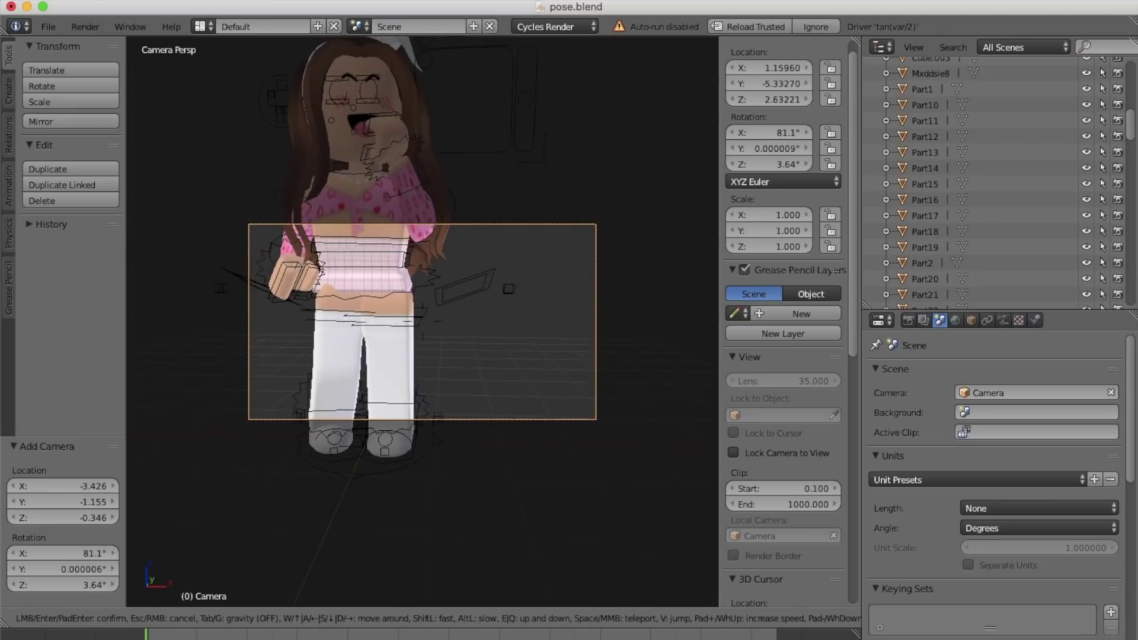
key("s")
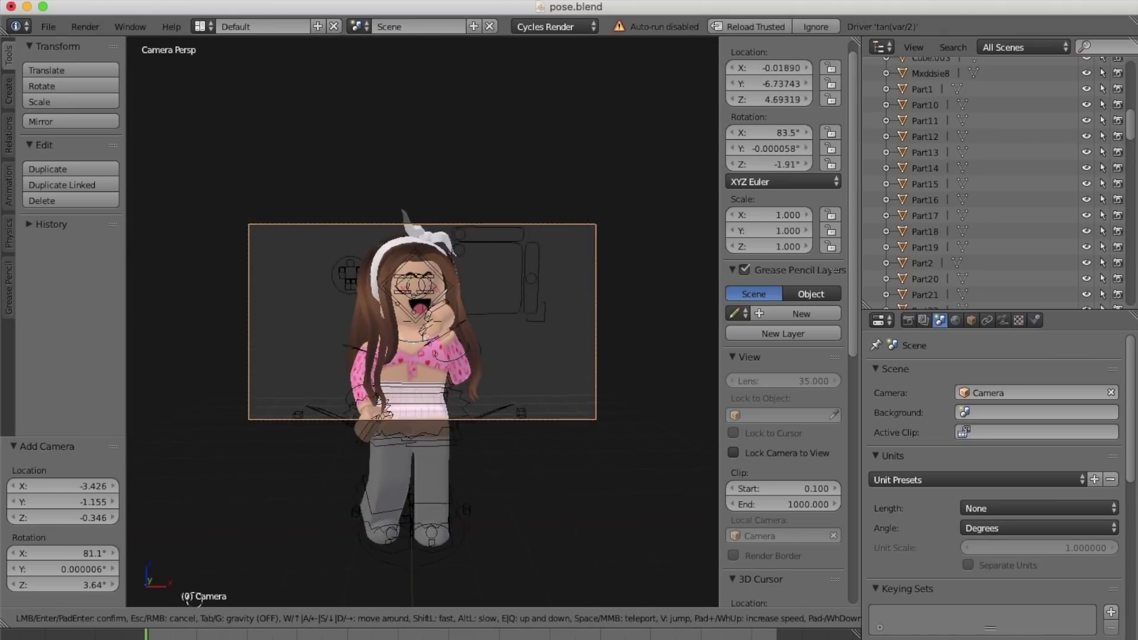
key("s")
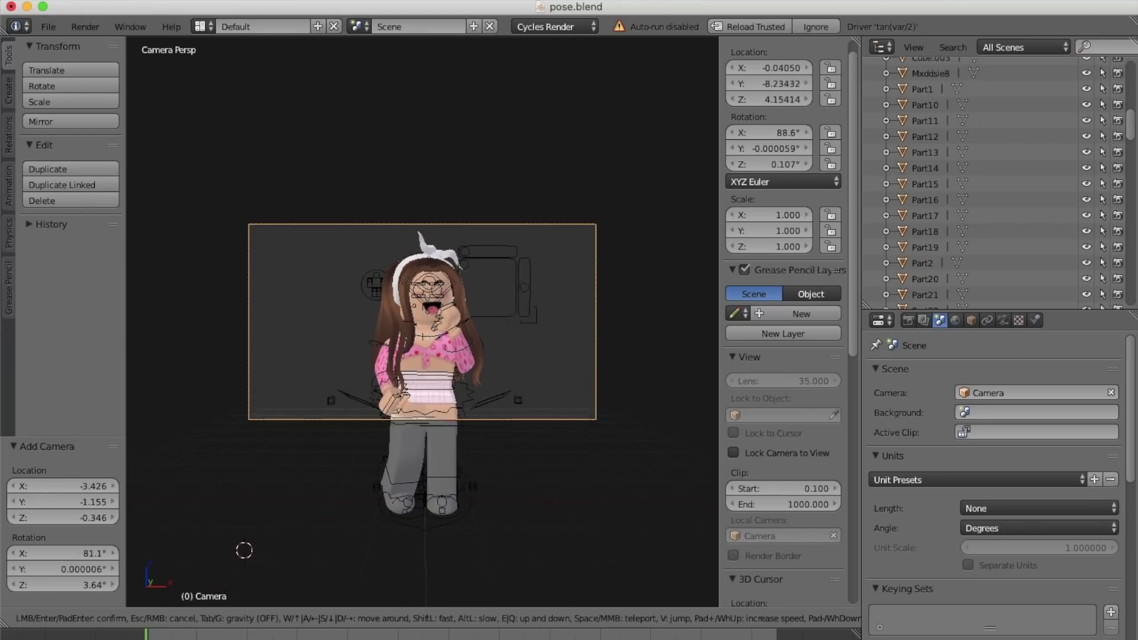
key("Return")
- Set the render resolution to 1000 × 1000 px in the Render tab
left_click(908, 321)
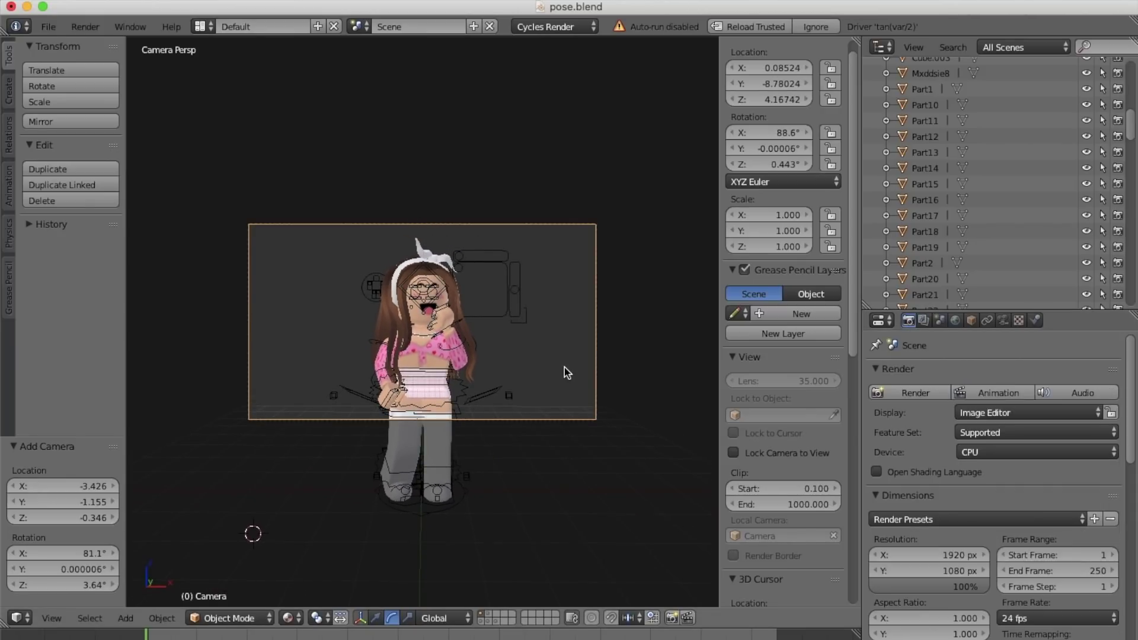
scroll(564, 368, "up", 2)
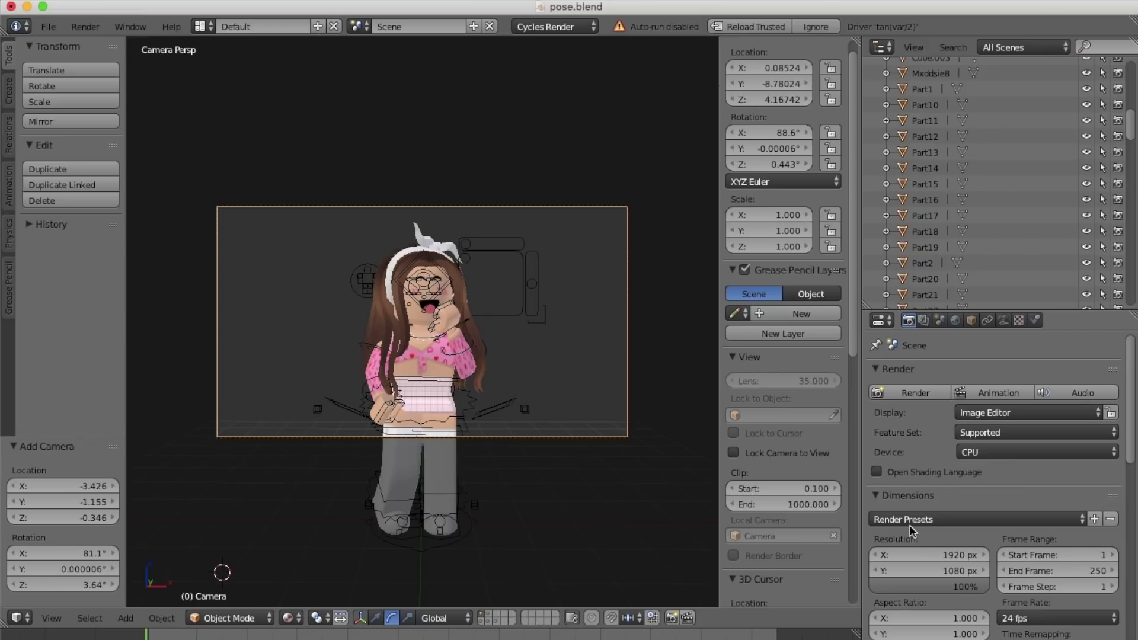
scroll(909, 526, "down", 3)
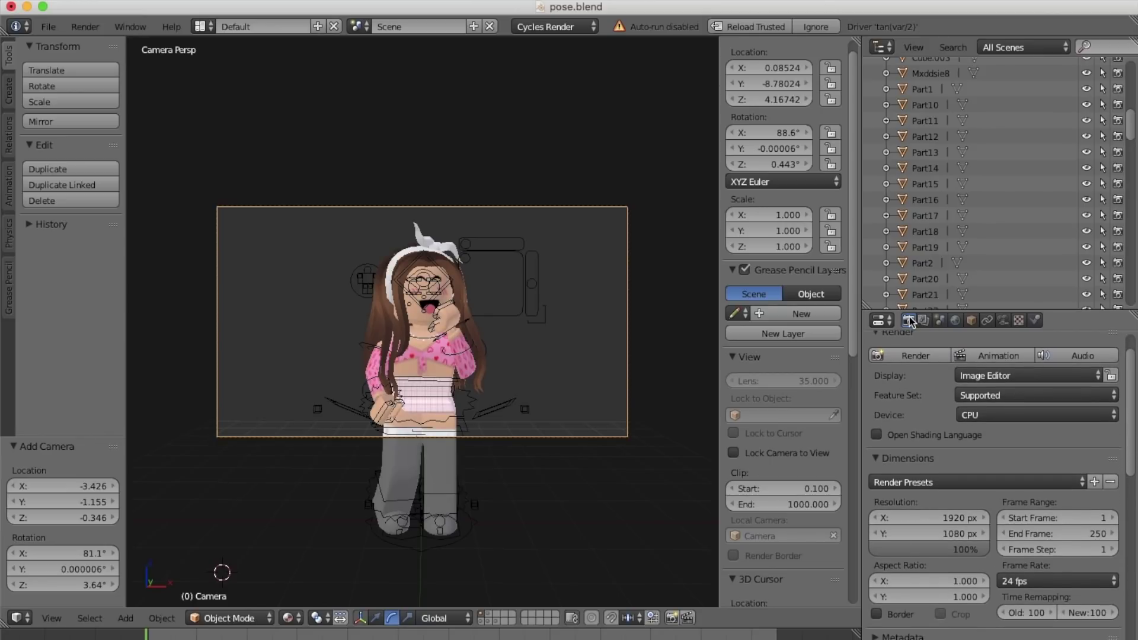
left_click(922, 518)
type("1000")
key("Return")
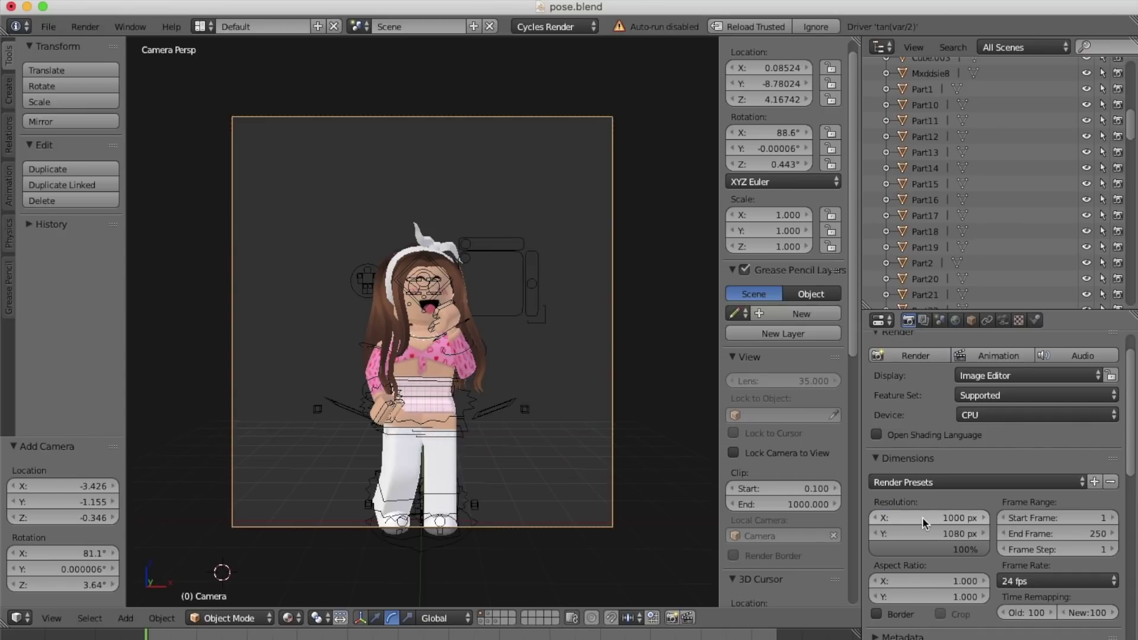
left_click(927, 532)
type("1000")
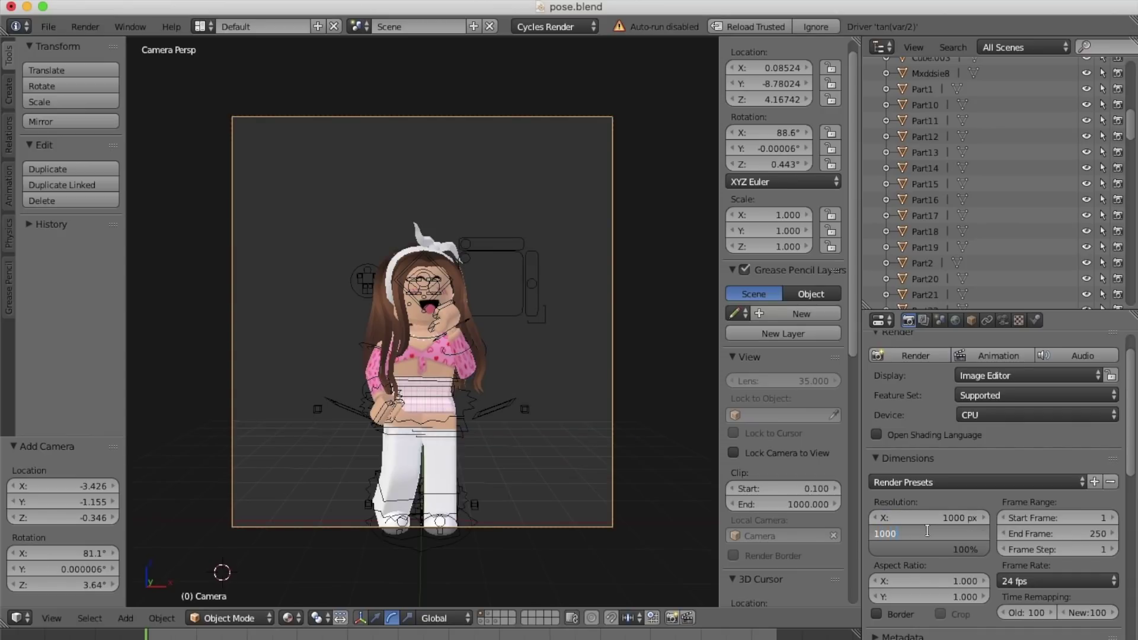
key("Return")
- Reframe the camera with walk navigation so the whole avatar fills the square frame
key("shift+f")
key("q")
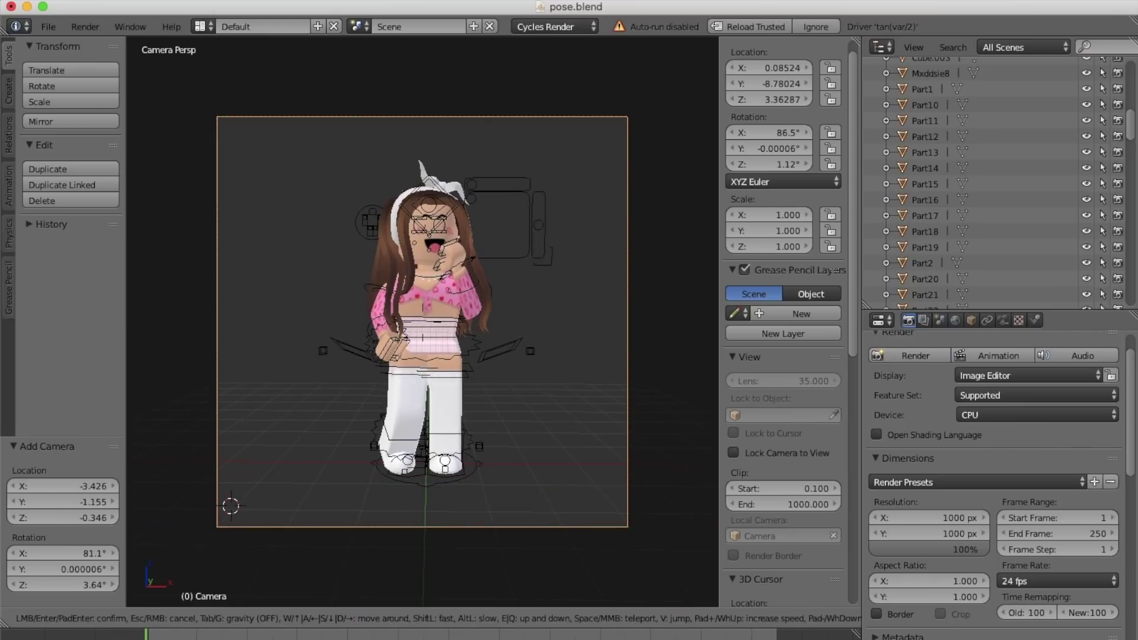
key("e")
key("w")
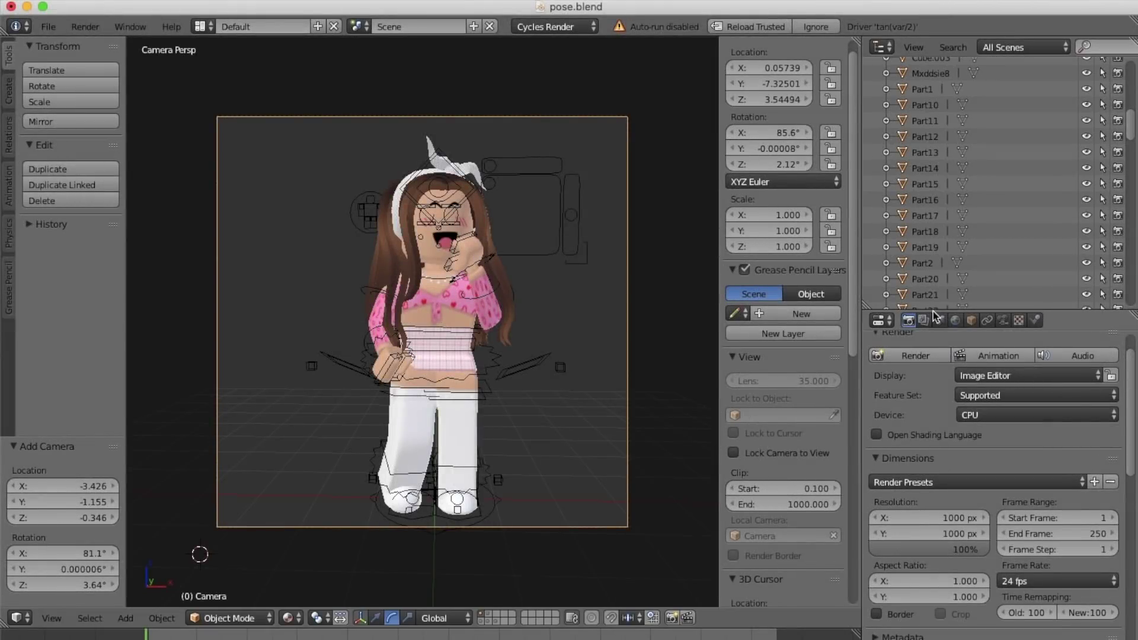
left_click(955, 321)
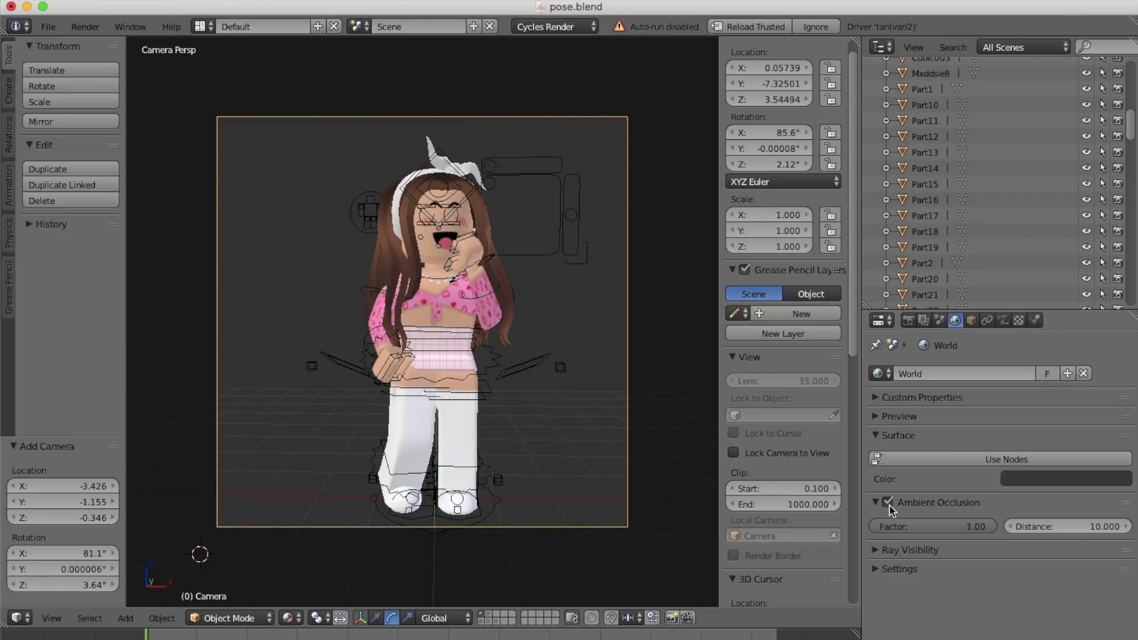
- Switch viewport shading to Rendered and toggle ambient occlusion off and back on
left_click(288, 617)
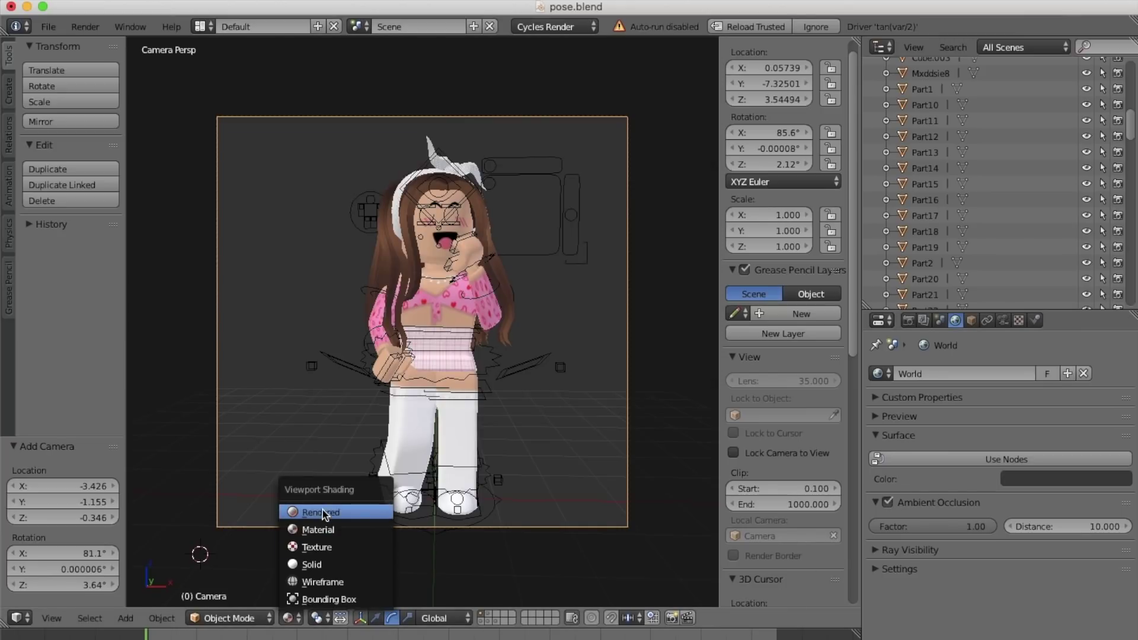
left_click(322, 512)
left_click(887, 502)
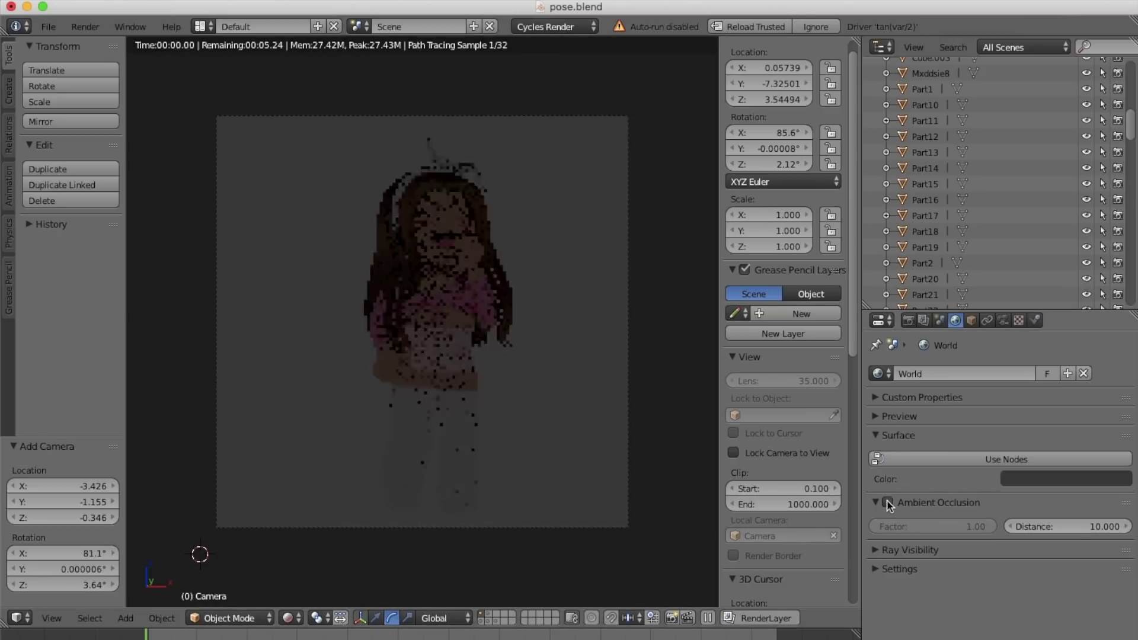
left_click(888, 501)
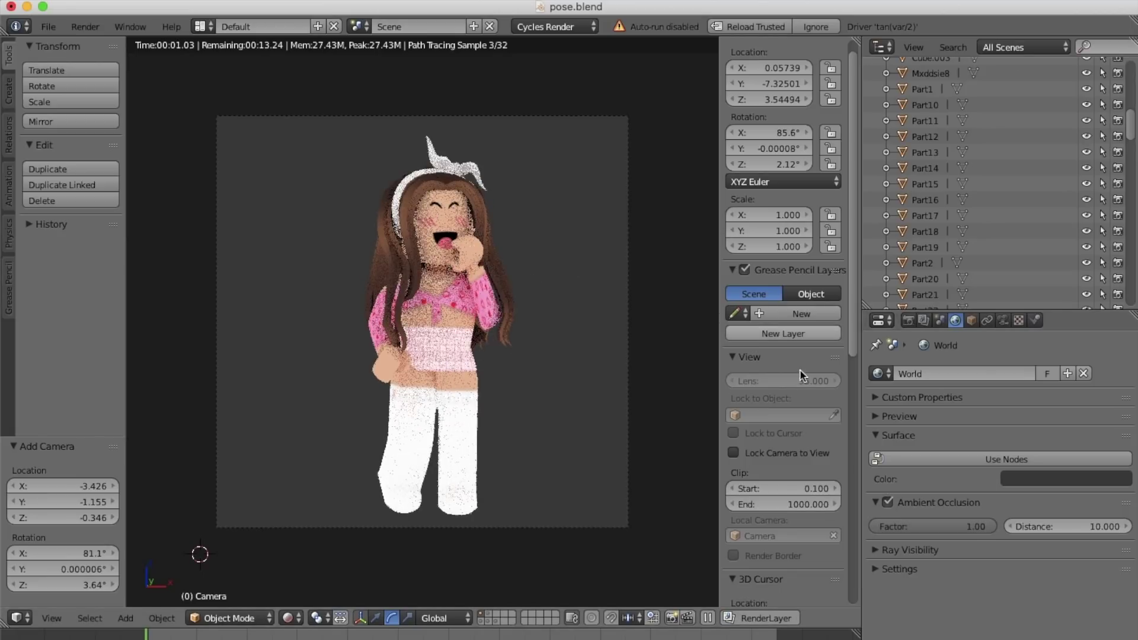
left_click(923, 321)
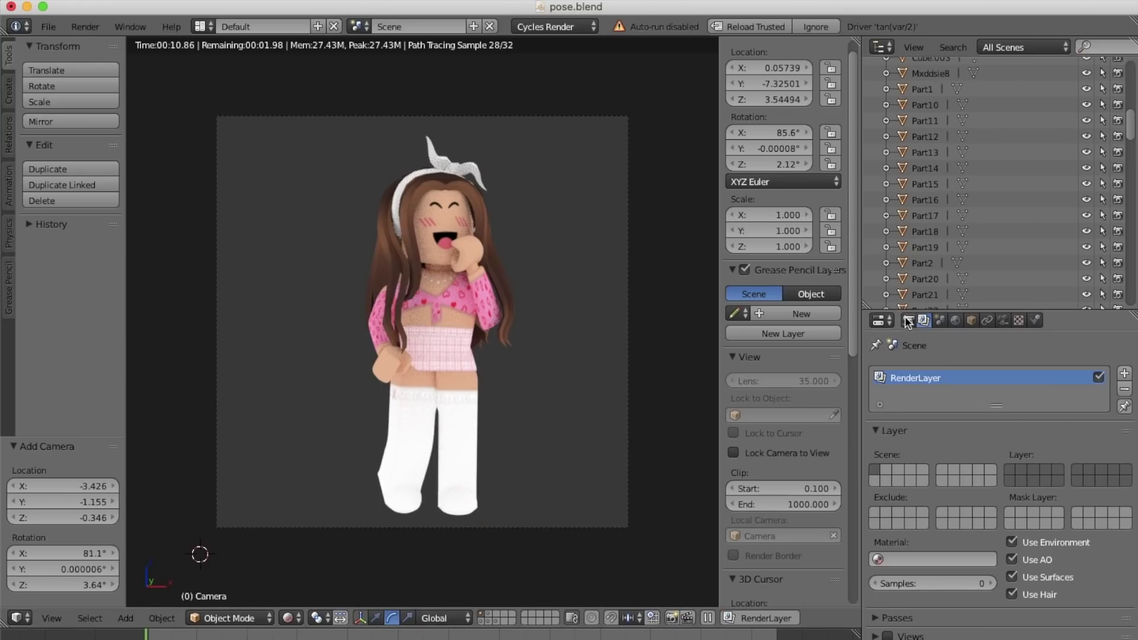
- Return from the Render Layers tab to the Render settings
left_click(907, 321)
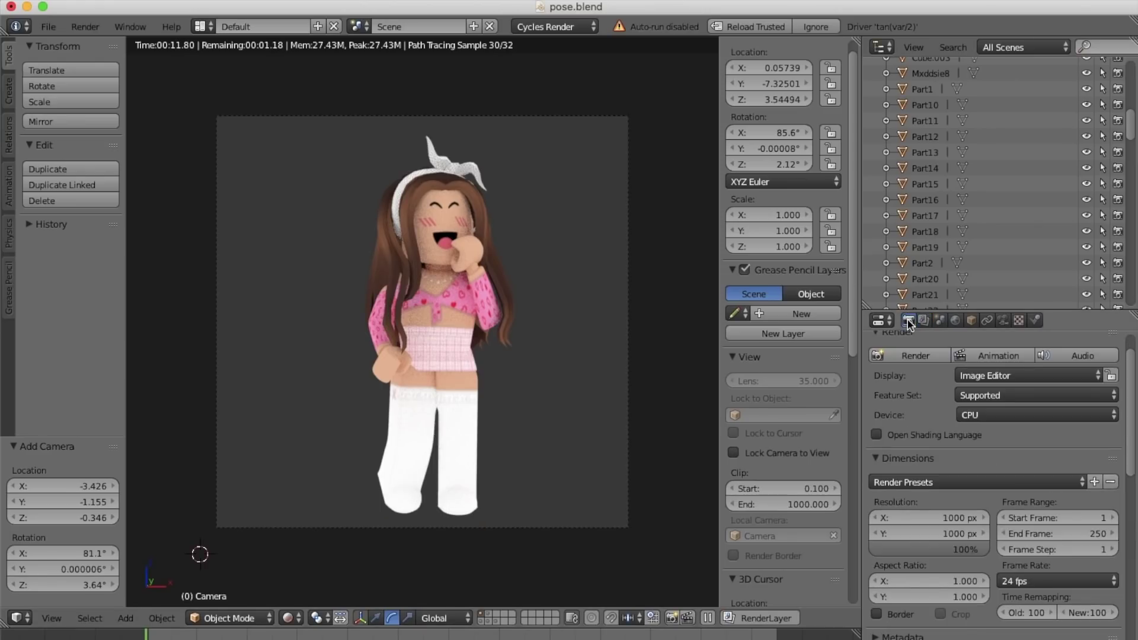
- Enable transparent Film and set the output file format to PNG with RGBA colour
scroll(927, 511, "down", 20)
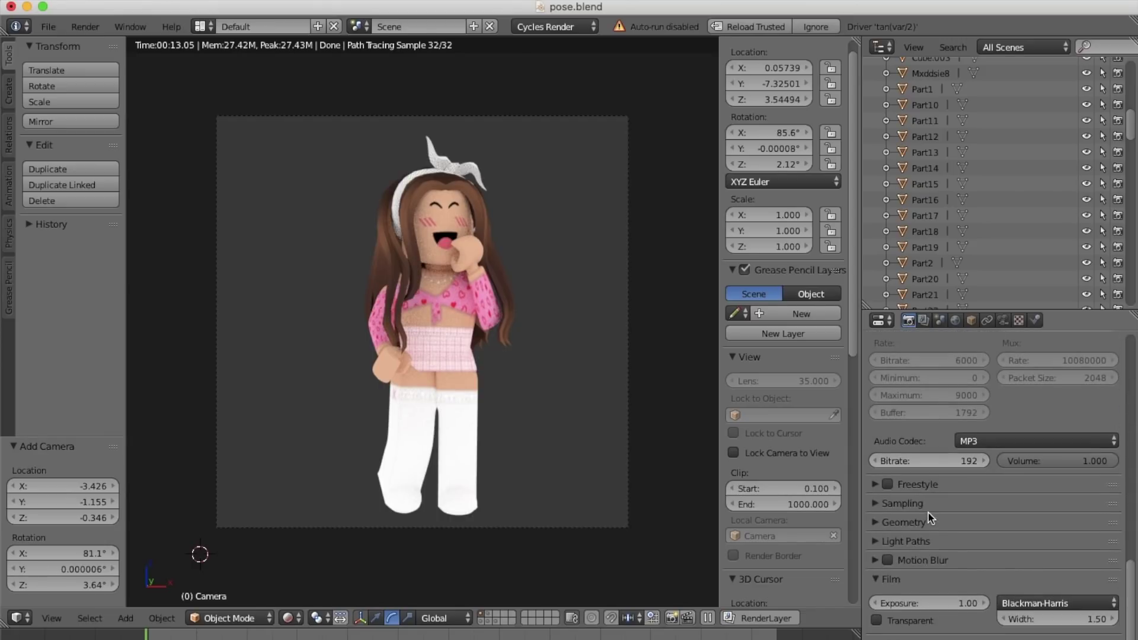
left_click(877, 621)
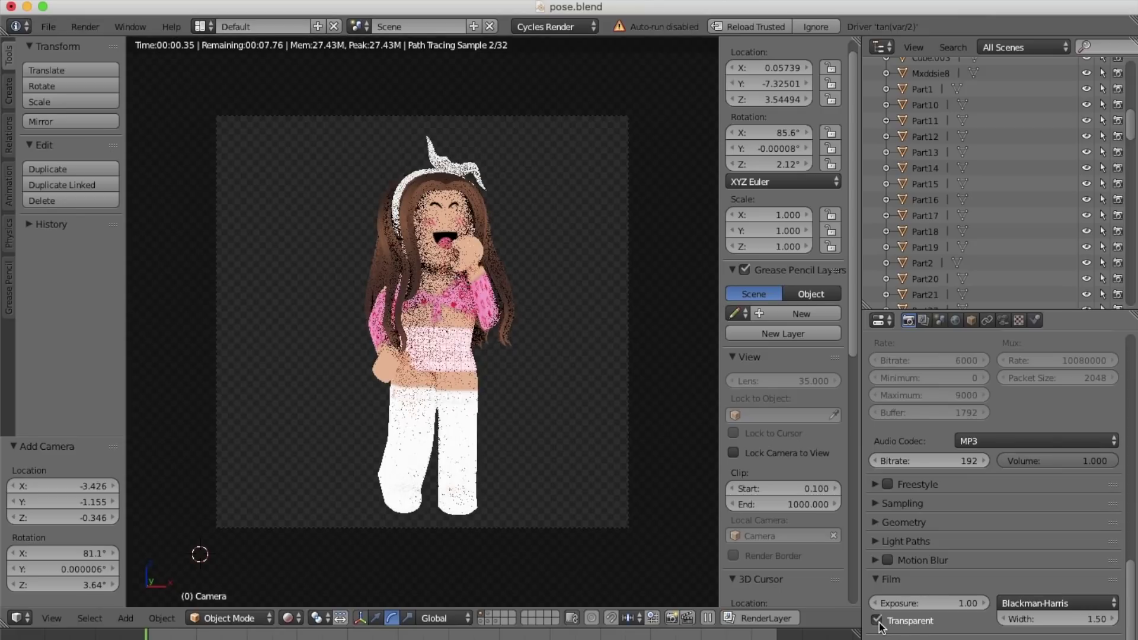
scroll(957, 499, "up", 10)
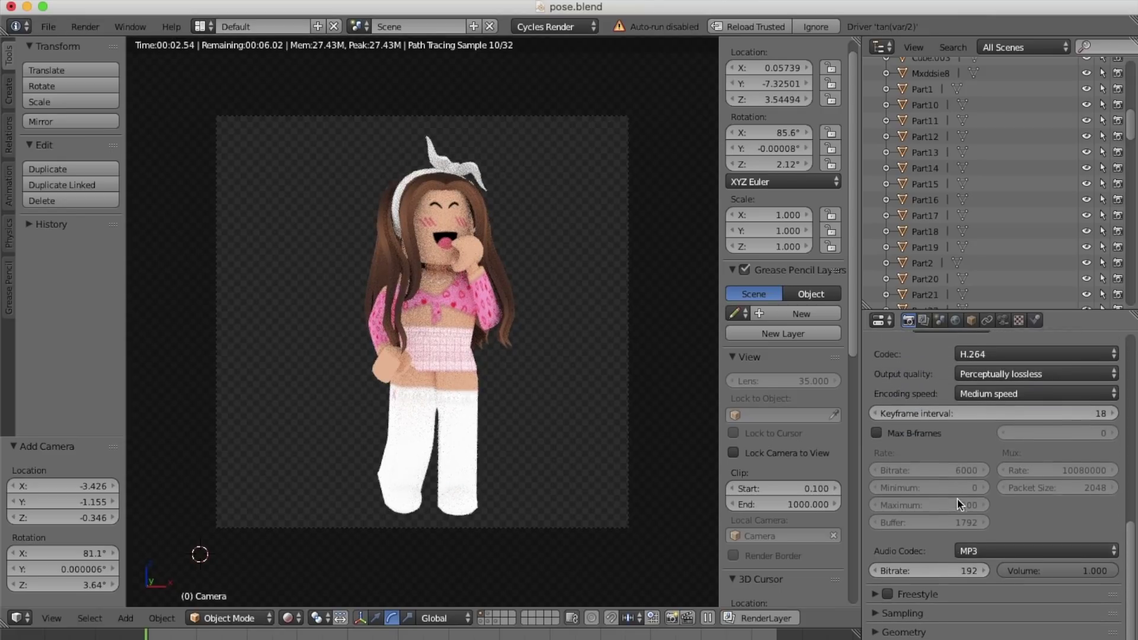
scroll(958, 499, "up", 5)
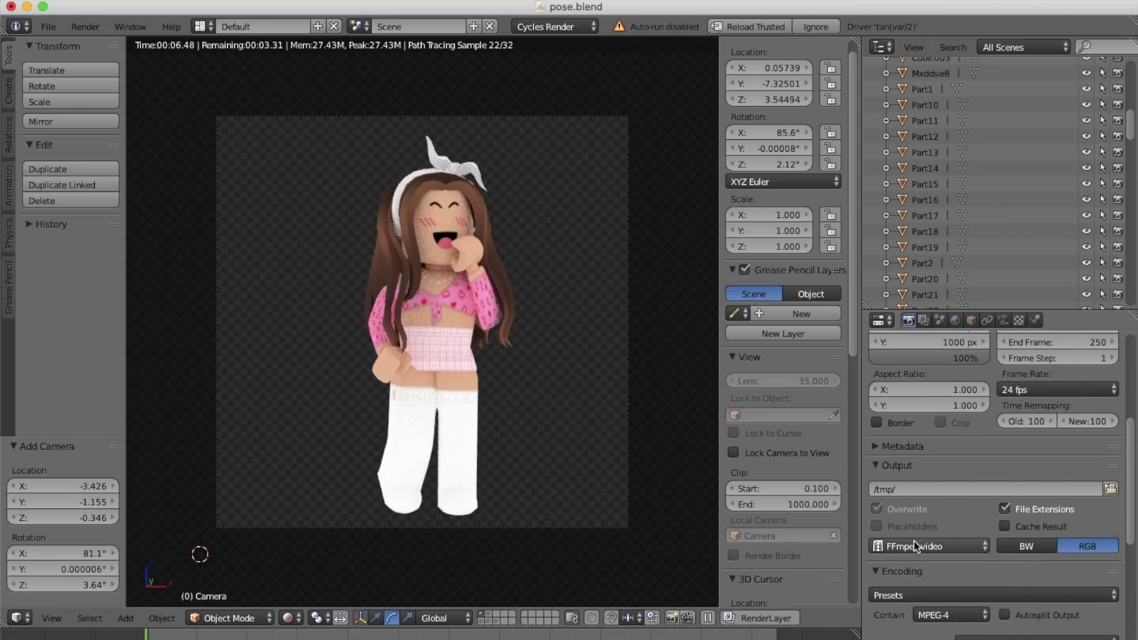
left_click(955, 546)
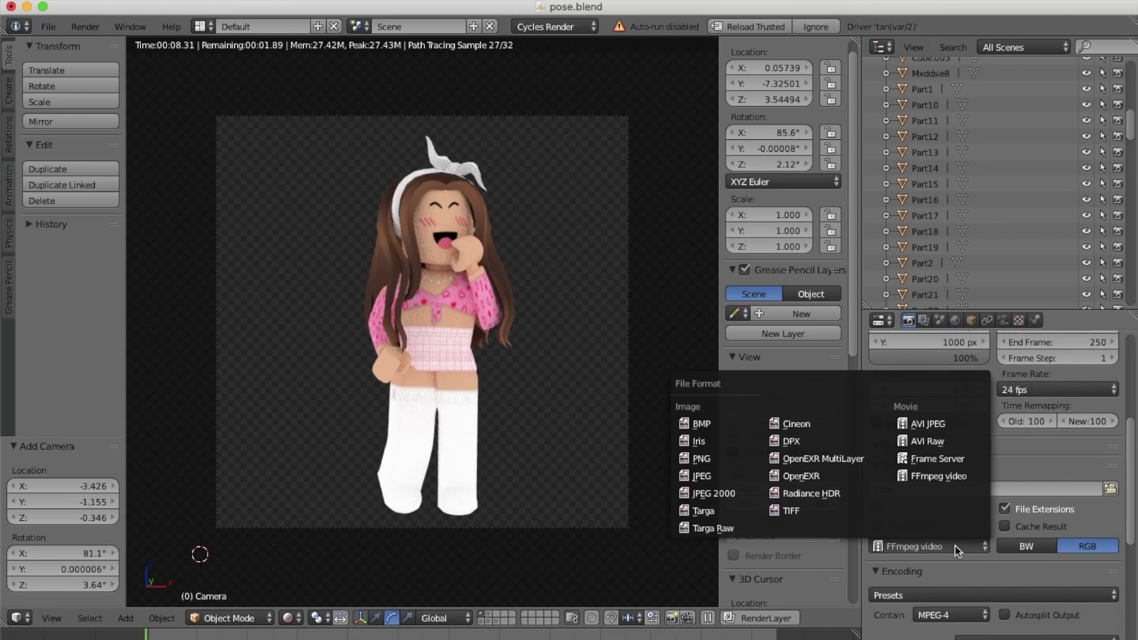
left_click(718, 457)
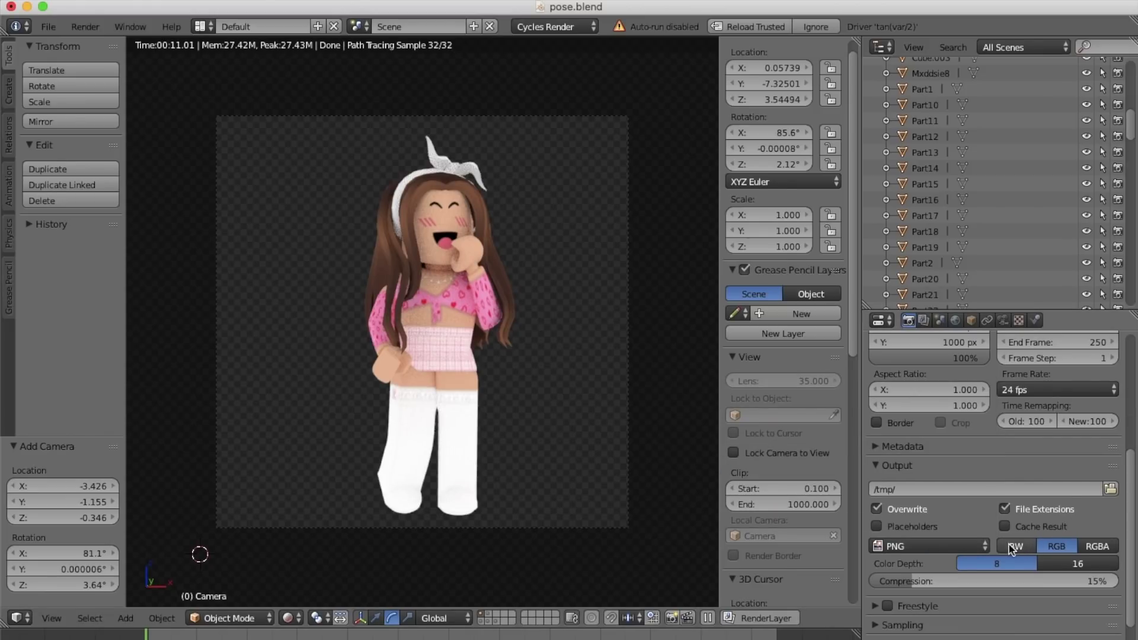
left_click(1097, 547)
- Render the final image and save it to the Desktop as 'pose'
scroll(1033, 471, "up", 8)
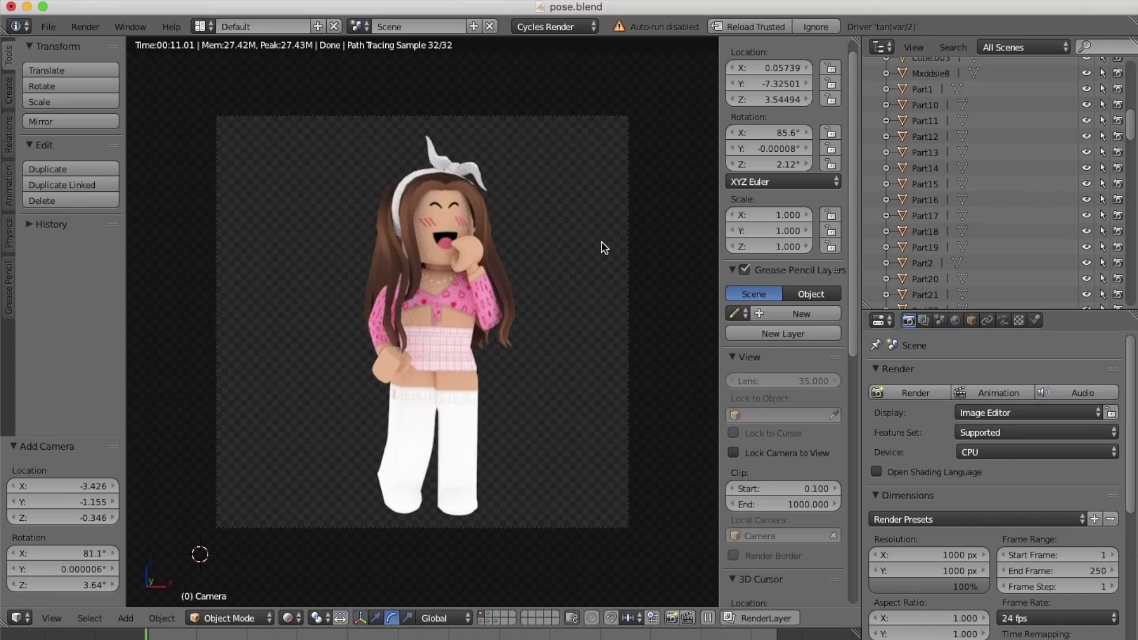
left_click(915, 393)
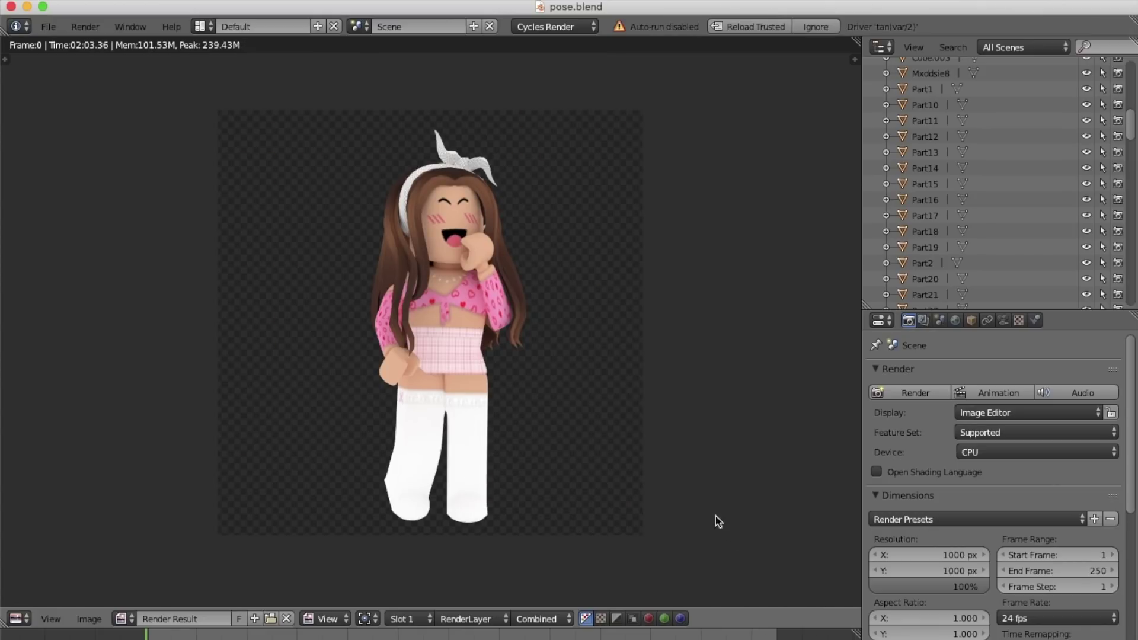
left_click(89, 619)
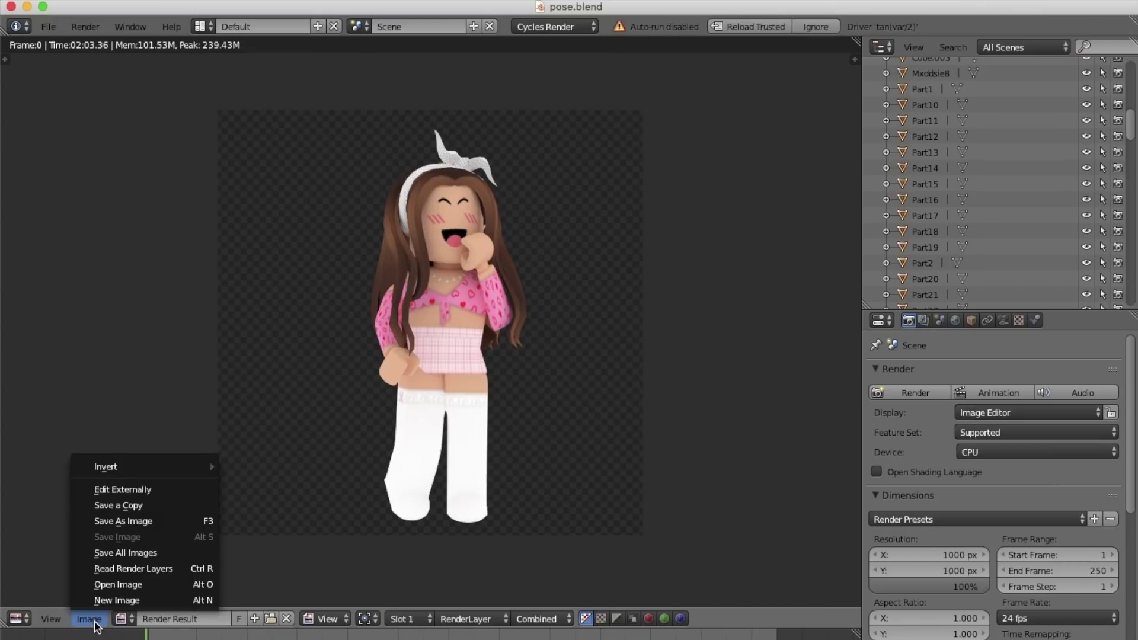
left_click(155, 521)
left_click(245, 83)
type("pose")
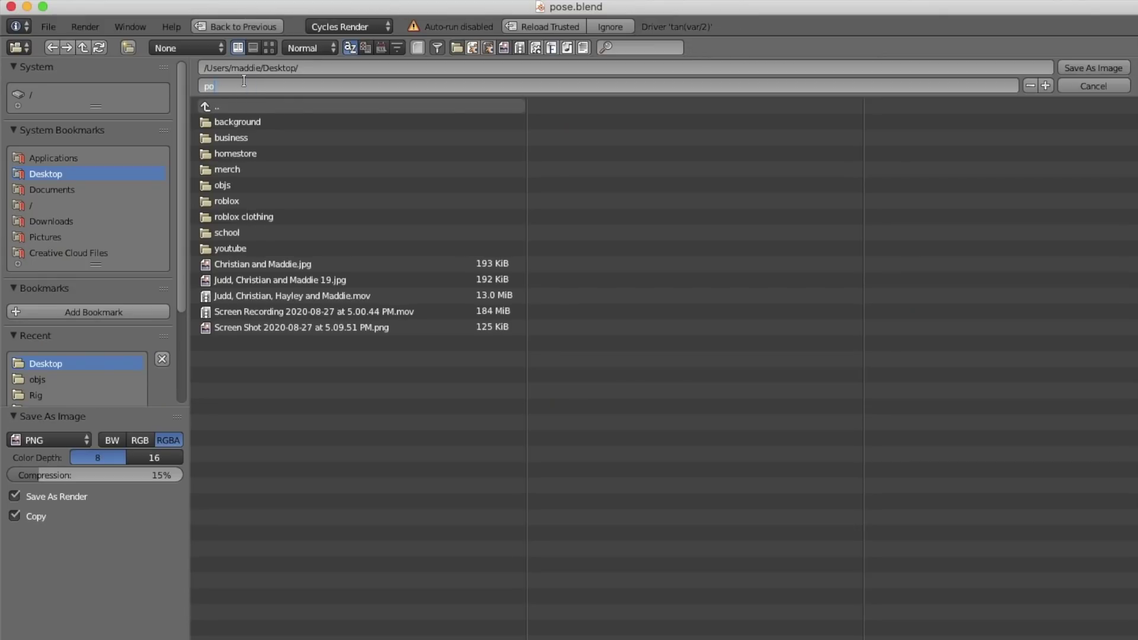